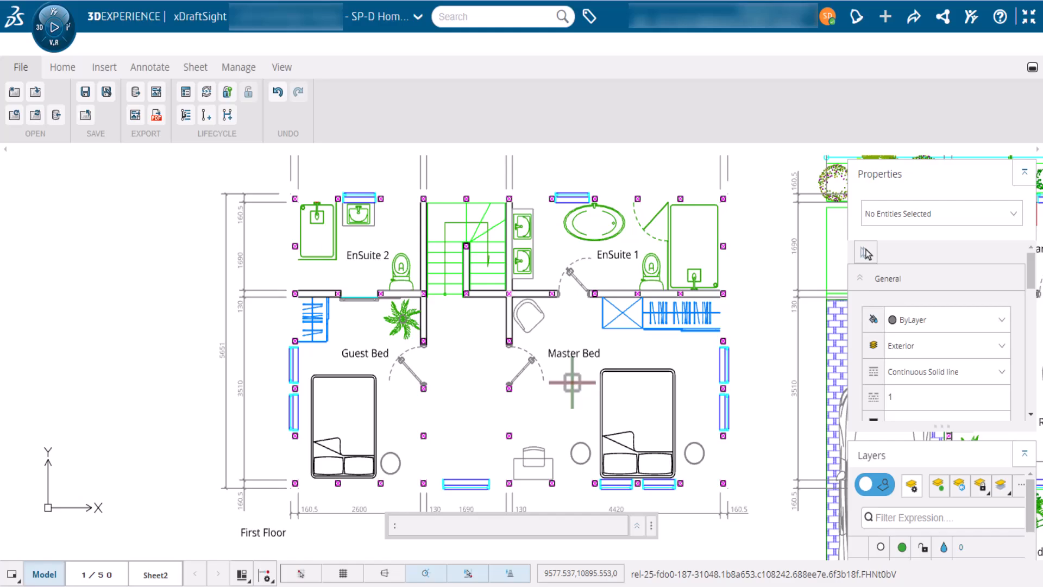
Pan and zoom in on the Master Bed wardrobe beneath EnSuite 1
scroll(572, 383, up, 5)
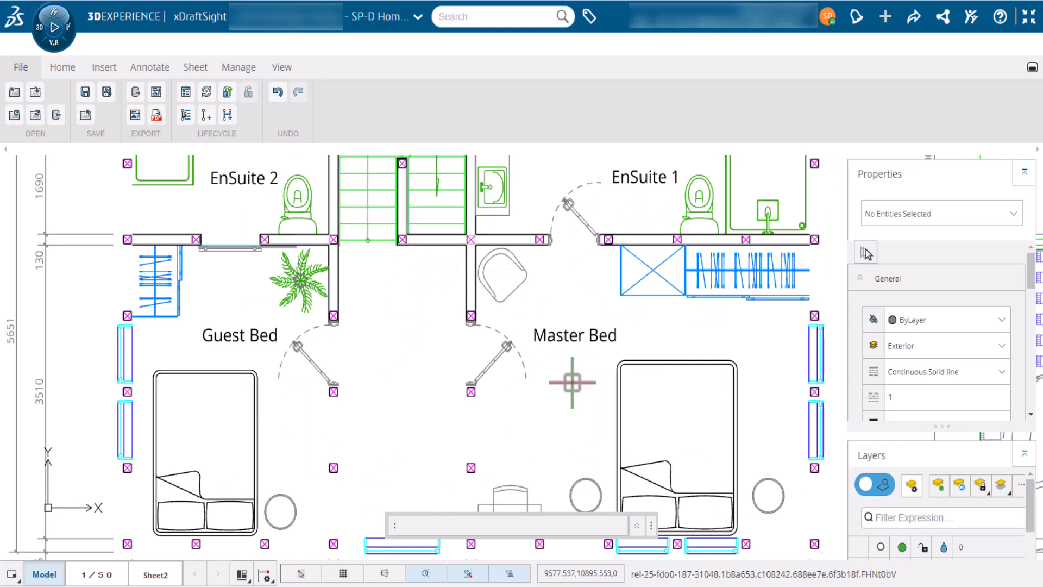
scroll(572, 382, up, 2)
scroll(572, 383, down, 2)
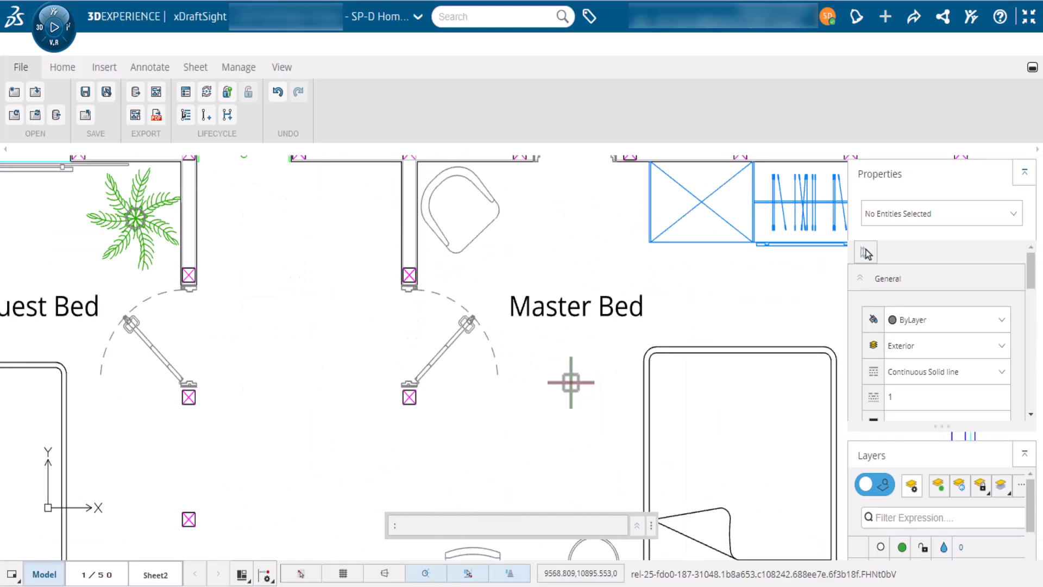
middle_drag(680, 286, 480, 312)
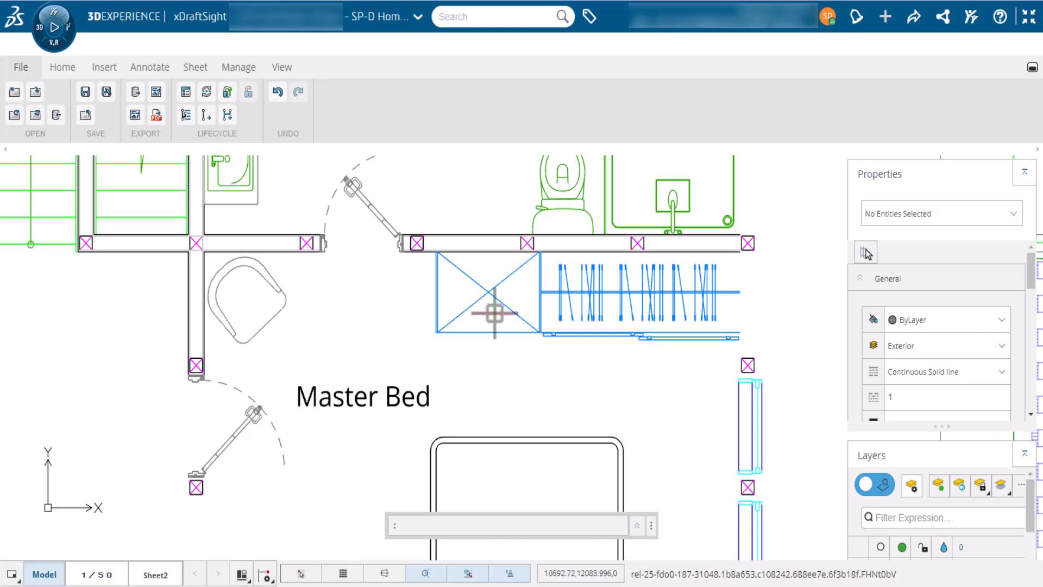
scroll(492, 311, up, 2)
scroll(494, 313, up, 2)
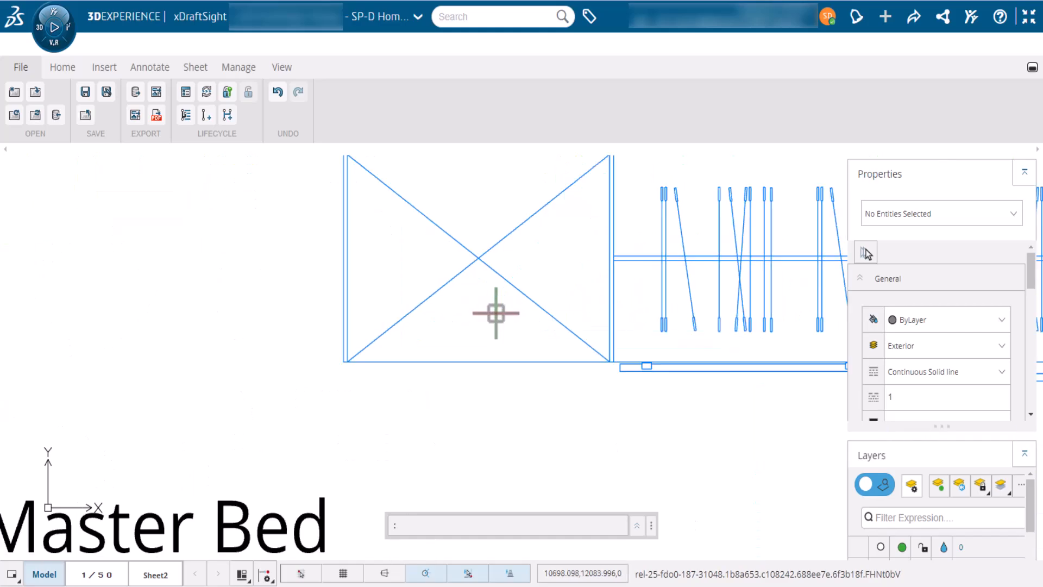
Draw a 420 by -5 rectangle from the wardrobe's bottom-left corner
click(65, 66)
click(88, 92)
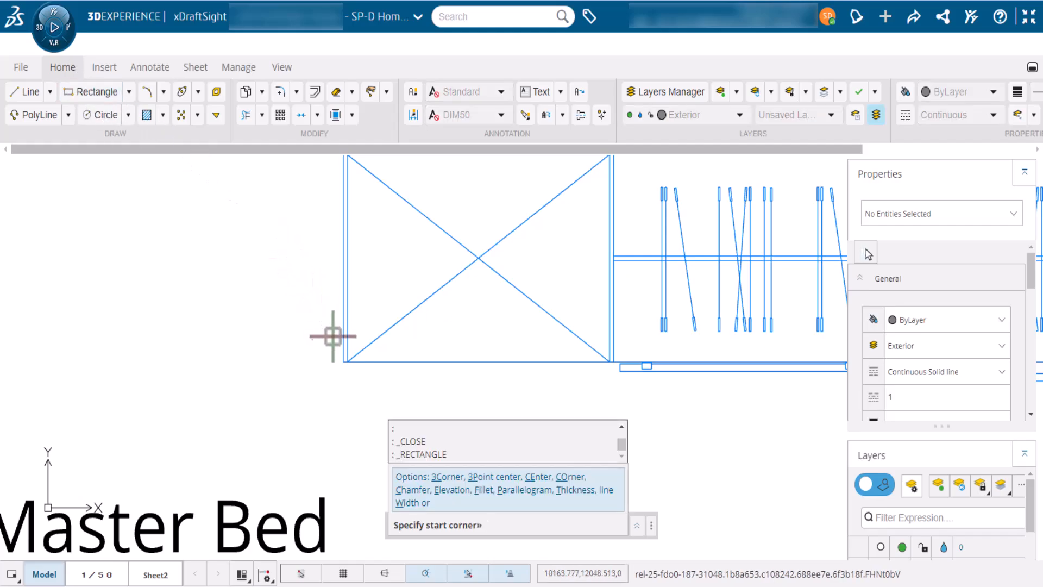
click(347, 359)
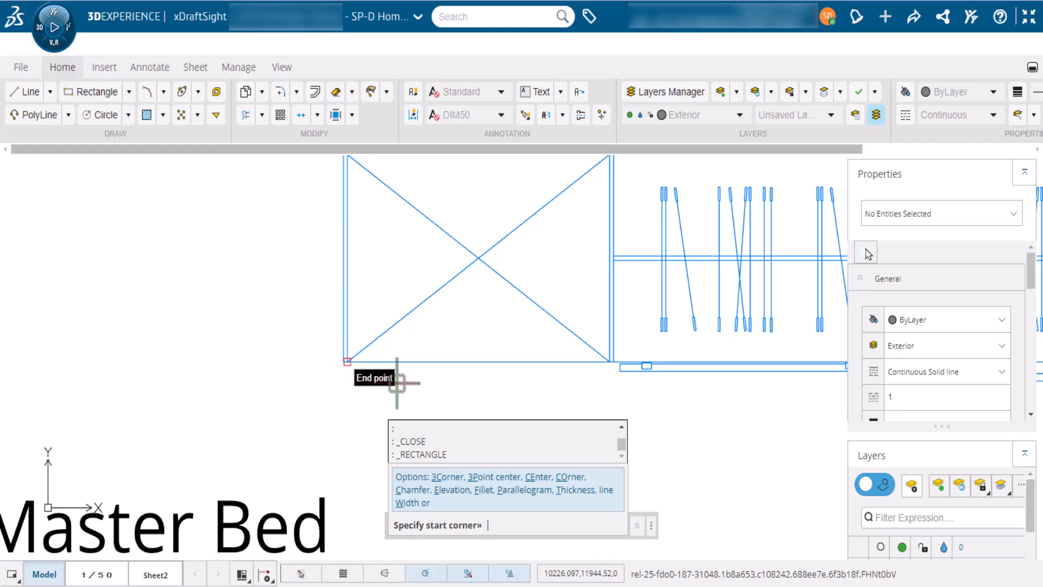
text(D)
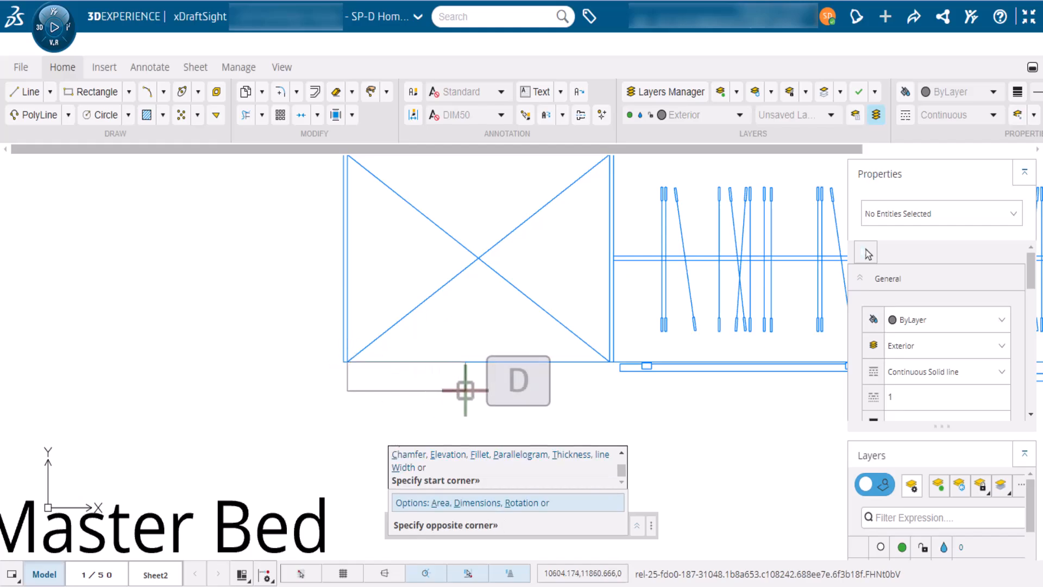
key(Return)
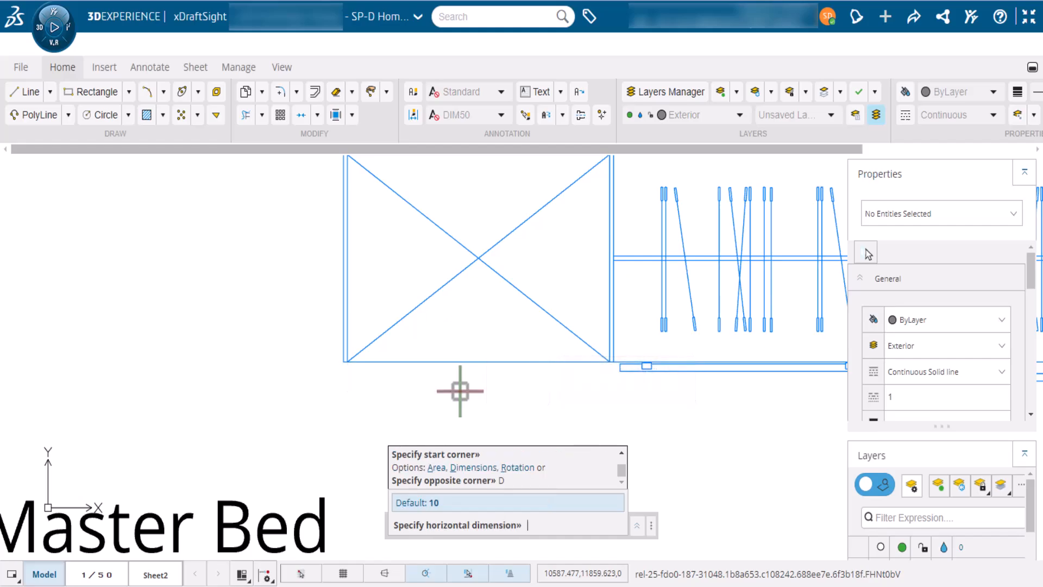
text(420)
key(Return)
text(-5)
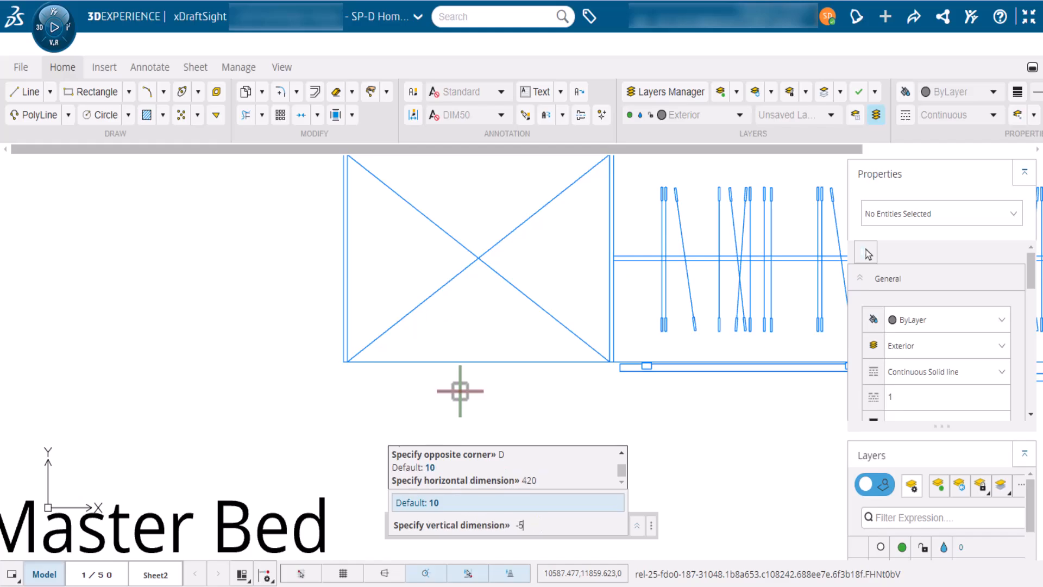
key(Return)
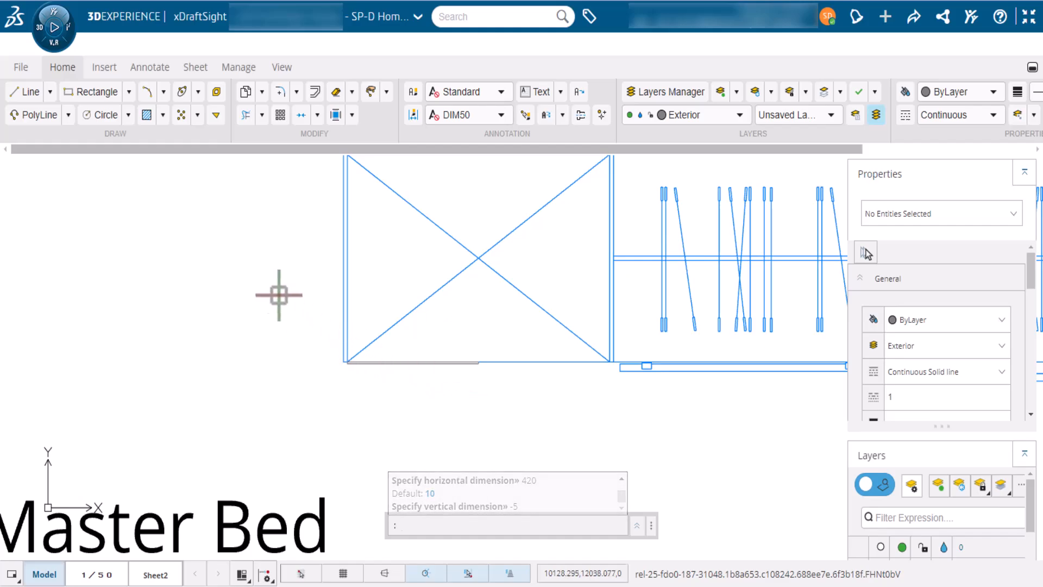
click(164, 94)
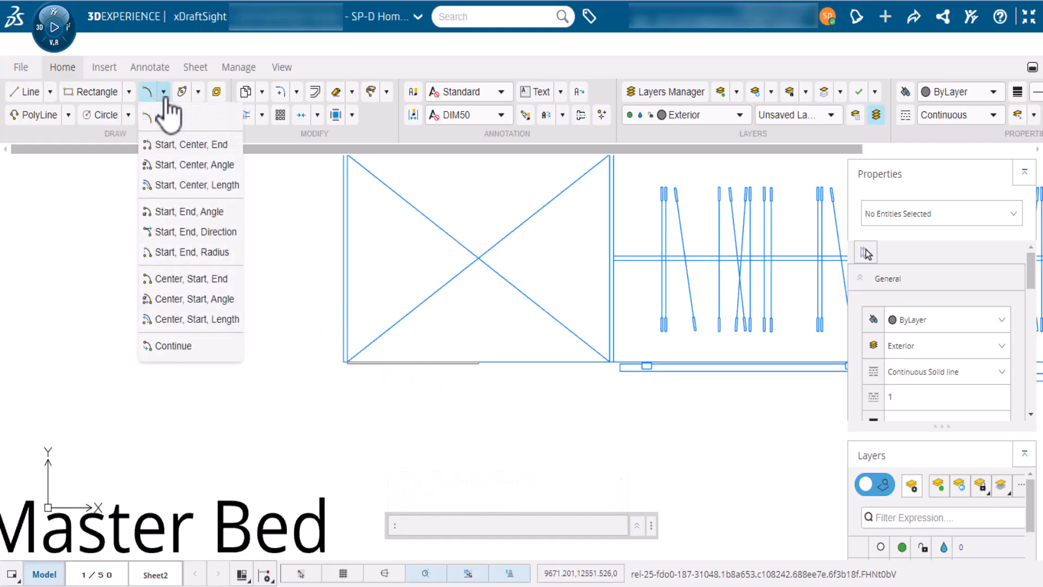
Draw a Center, Start, Angle arc centred on the rectangle's left corner, from its right end, -90 degrees
click(184, 307)
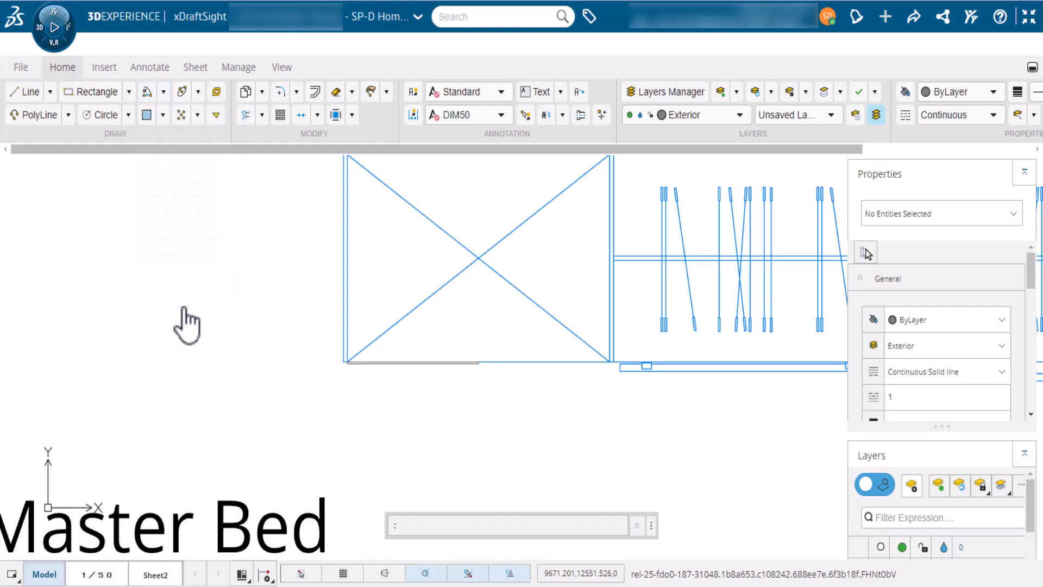
click(347, 359)
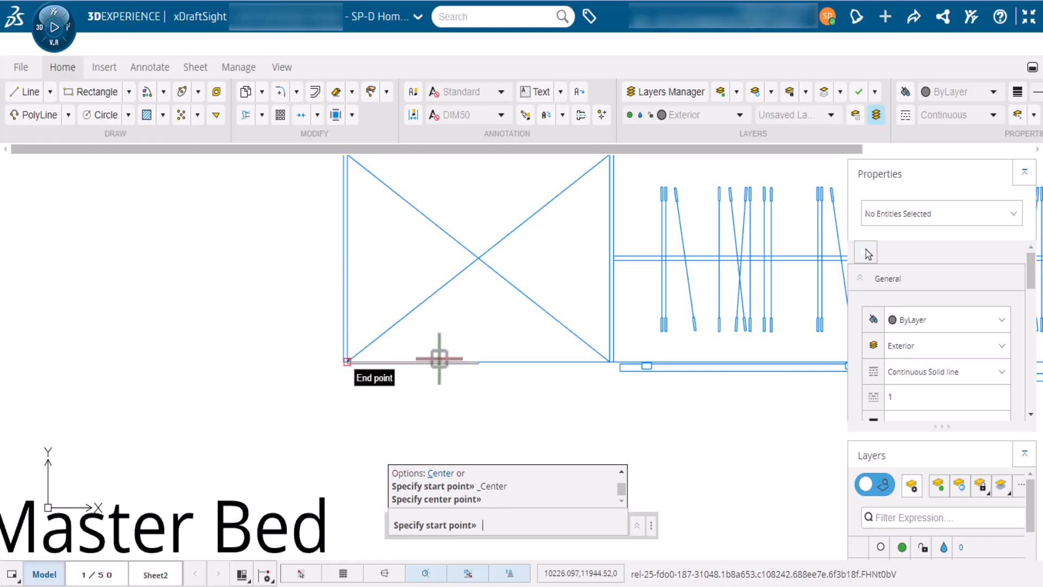
click(478, 359)
text(-)
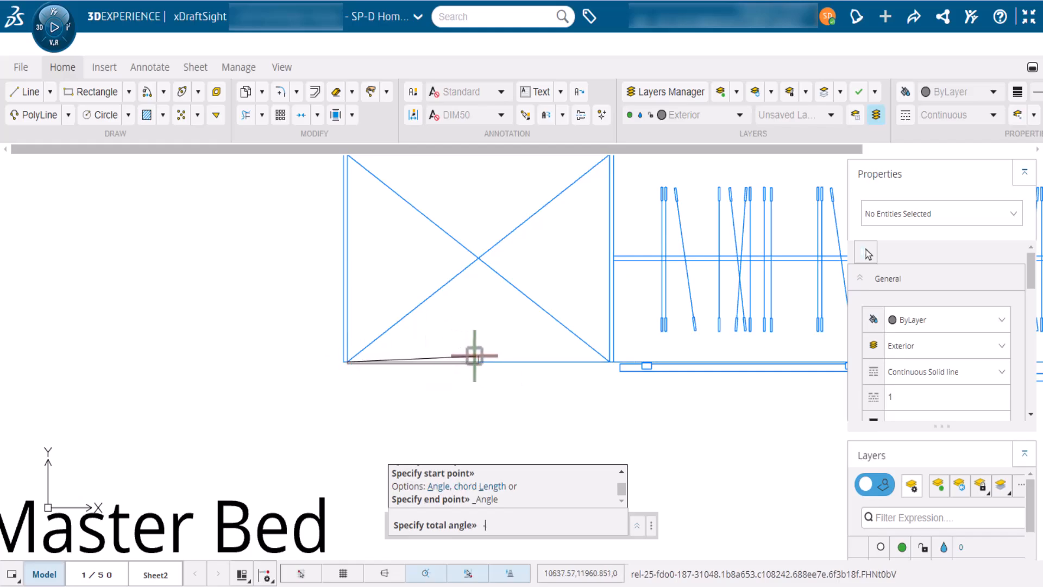
text(90)
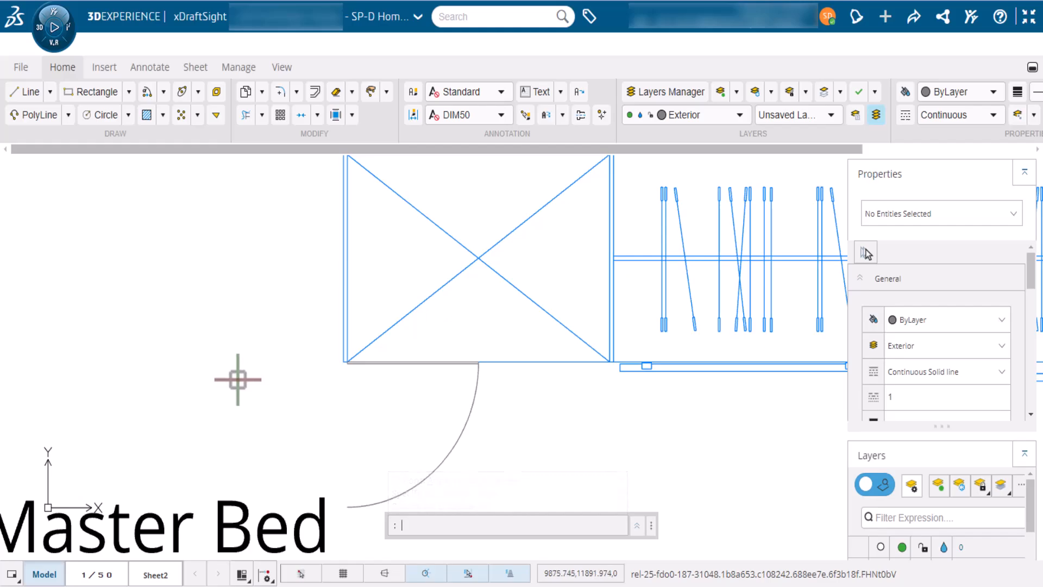
Zoom out, then pan and zoom to frame the Master Bed desk and chair
scroll(237, 379, down, 4)
mouse_move(261, 472)
middle_down()
mouse_move(326, 373)
mouse_move(360, 247)
middle_up()
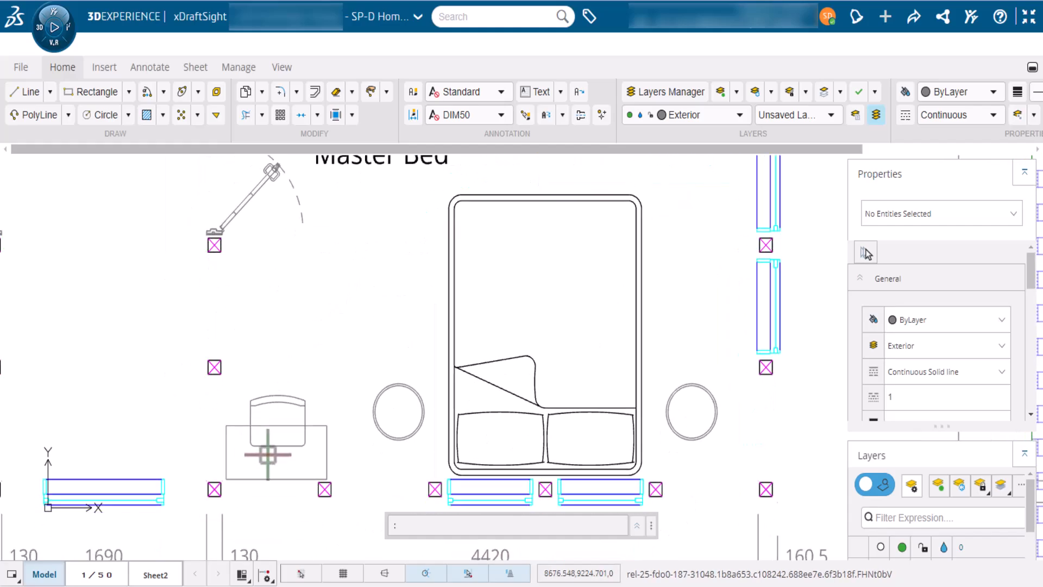
scroll(268, 454, up, 6)
mouse_move(261, 474)
middle_down()
mouse_move(316, 424)
mouse_move(298, 363)
middle_up()
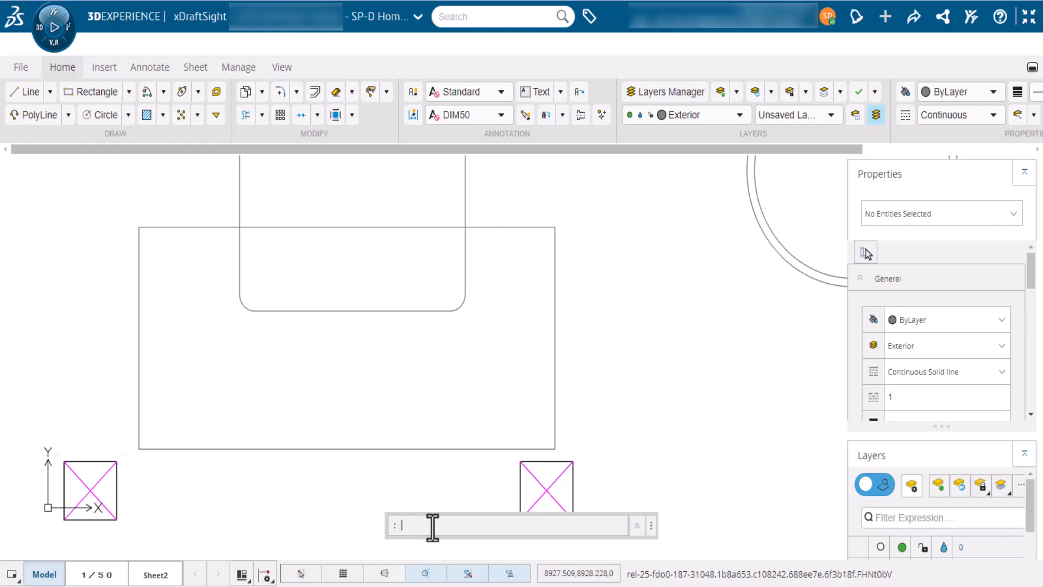
Run MASK over the desk, tracing its corners and closing with C to hide the chair lines
text(MASK)
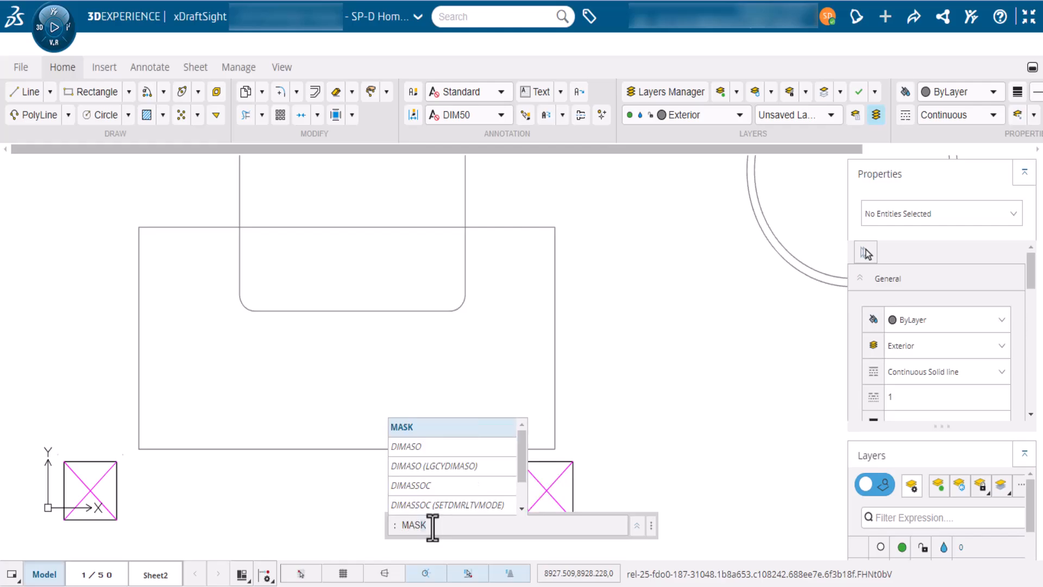
click(457, 432)
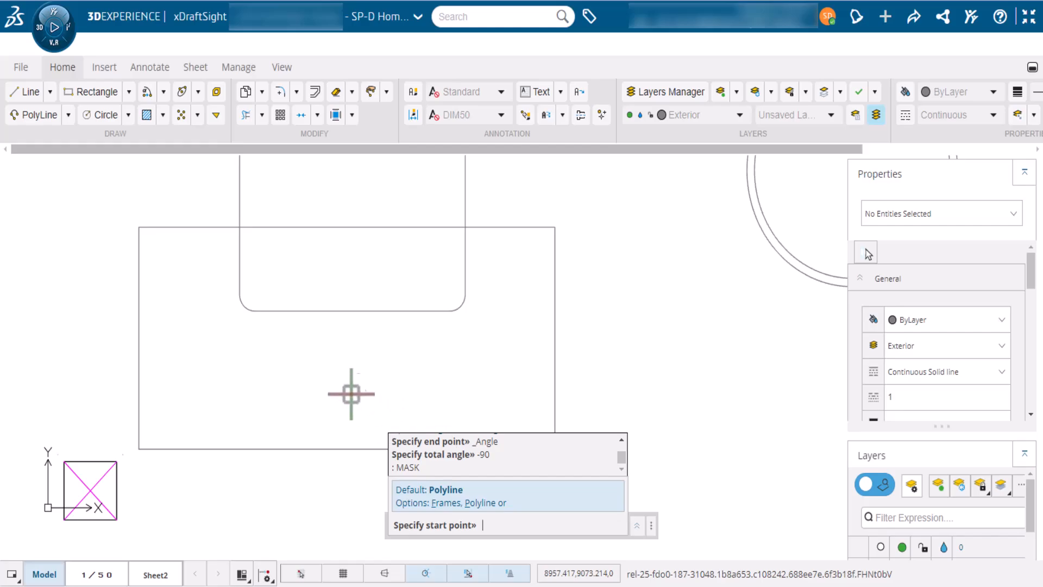
click(139, 228)
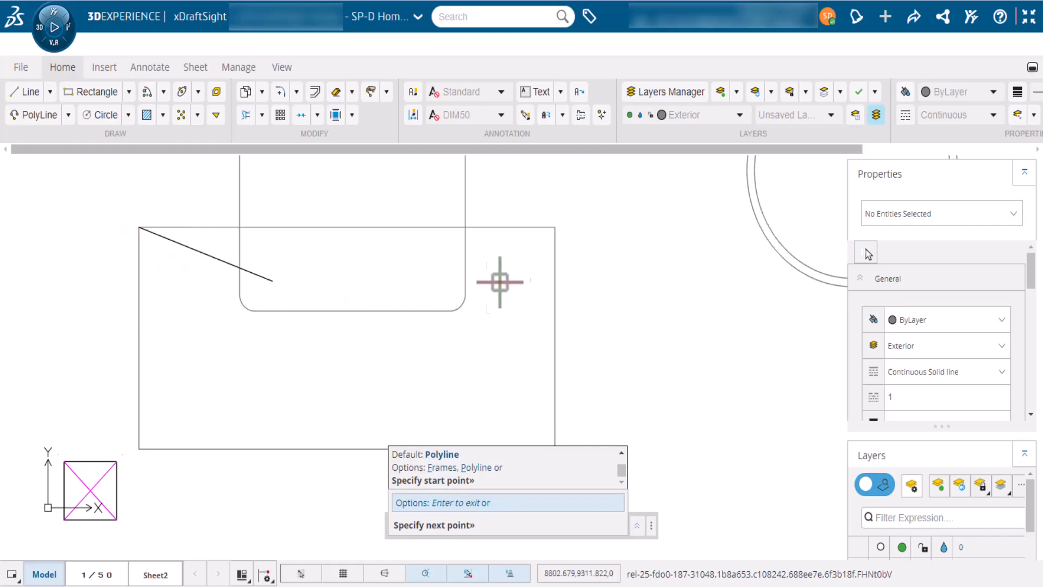
click(554, 227)
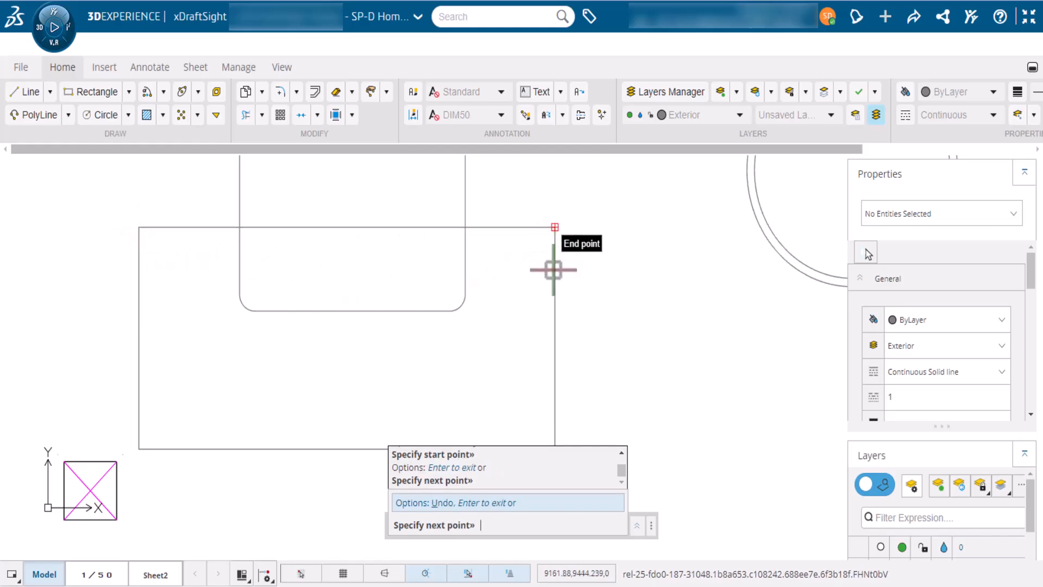
middle_drag(549, 411, 555, 398)
click(560, 435)
key(Escape)
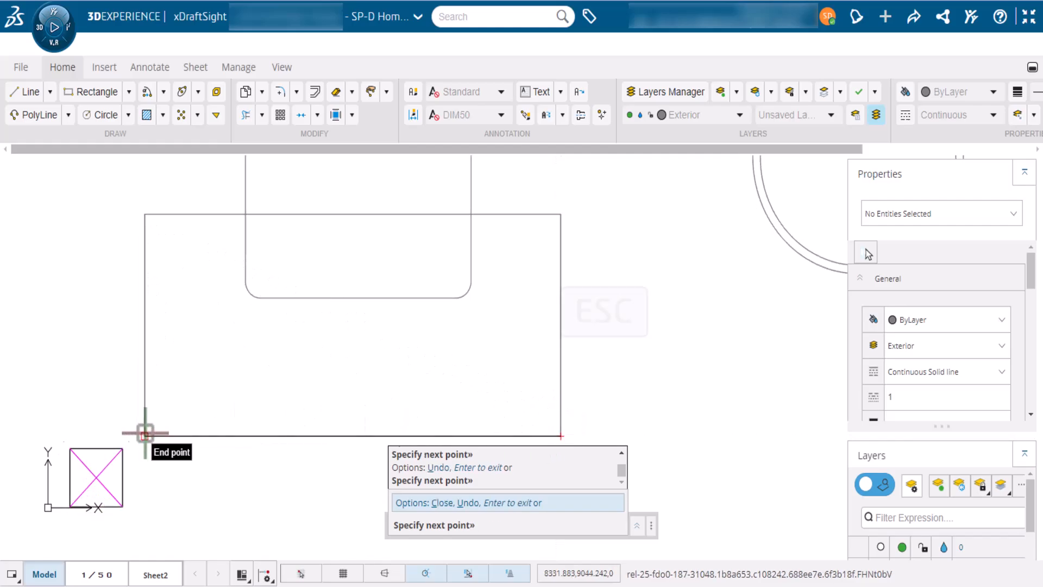
text(C)
key(Return)
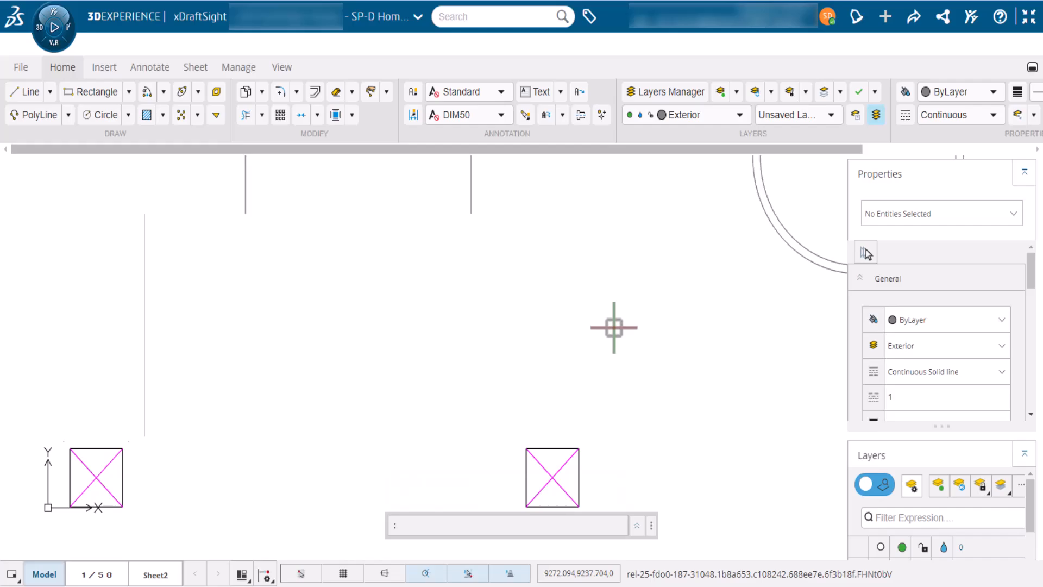
Select only the desk's outline polyline and bring it to front with Draworder
click(614, 327)
click(505, 363)
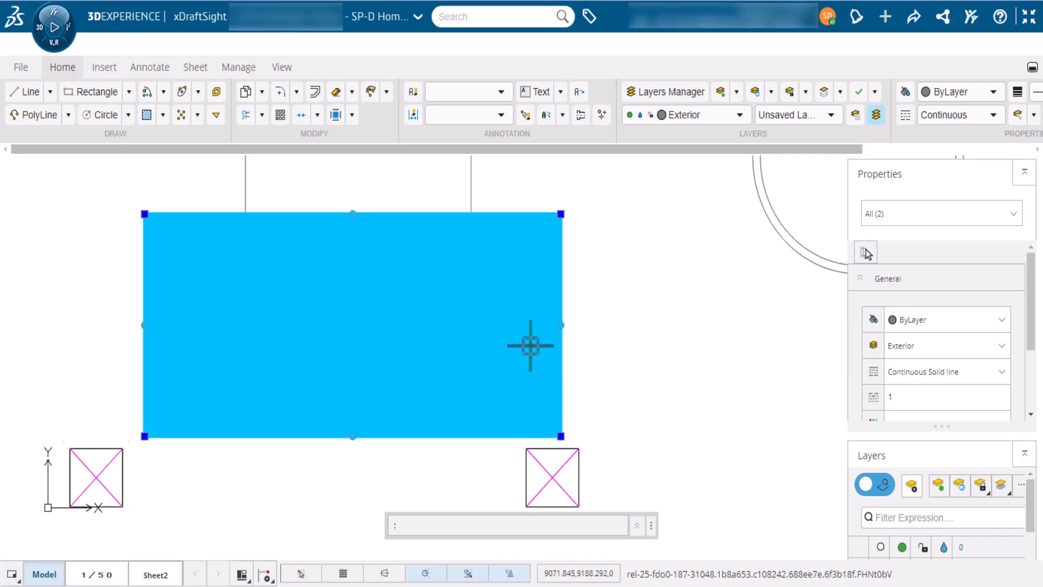
shift+click(516, 345)
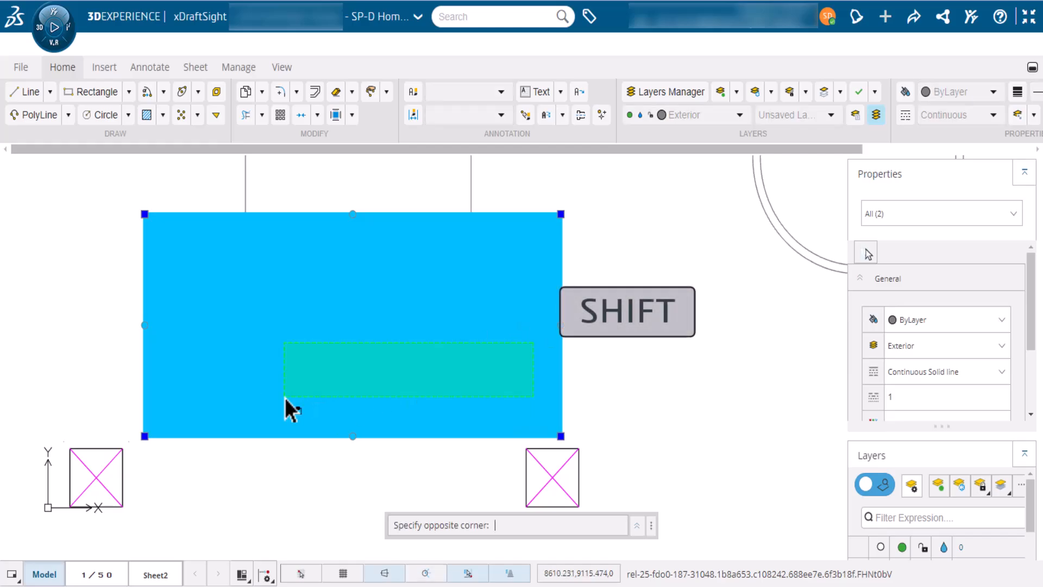
shift+click(285, 397)
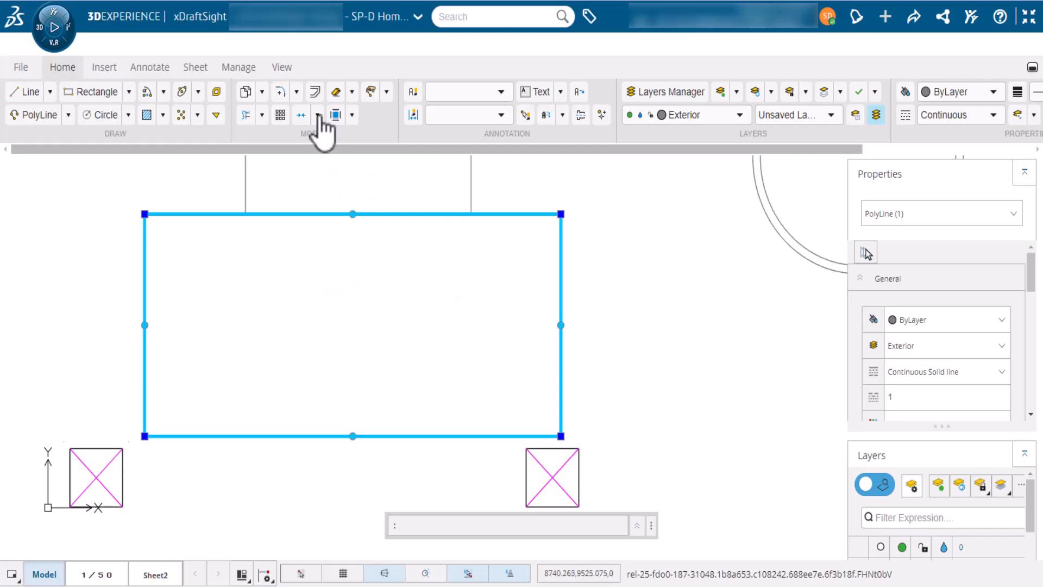
click(281, 68)
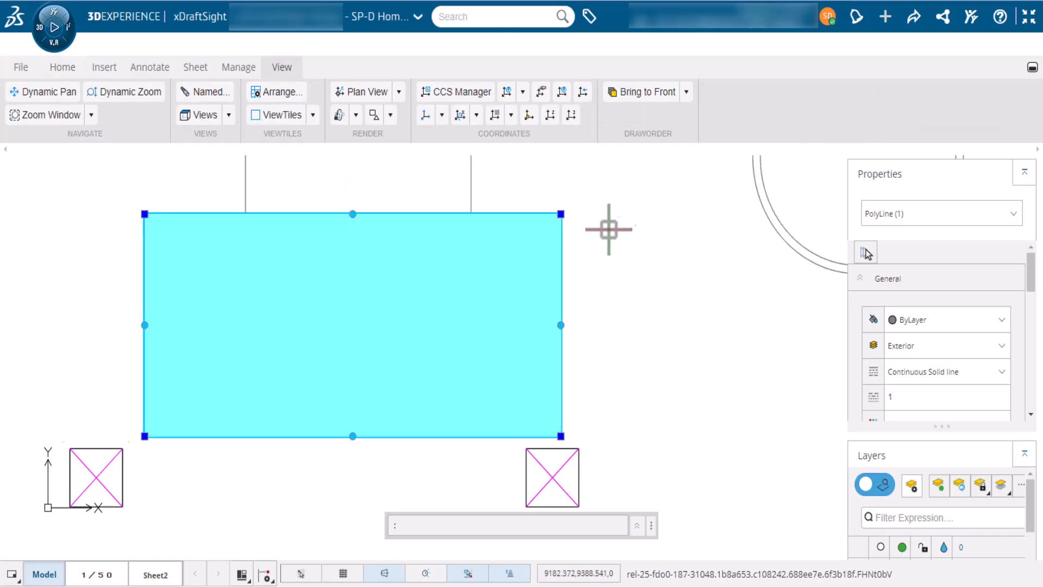
click(685, 91)
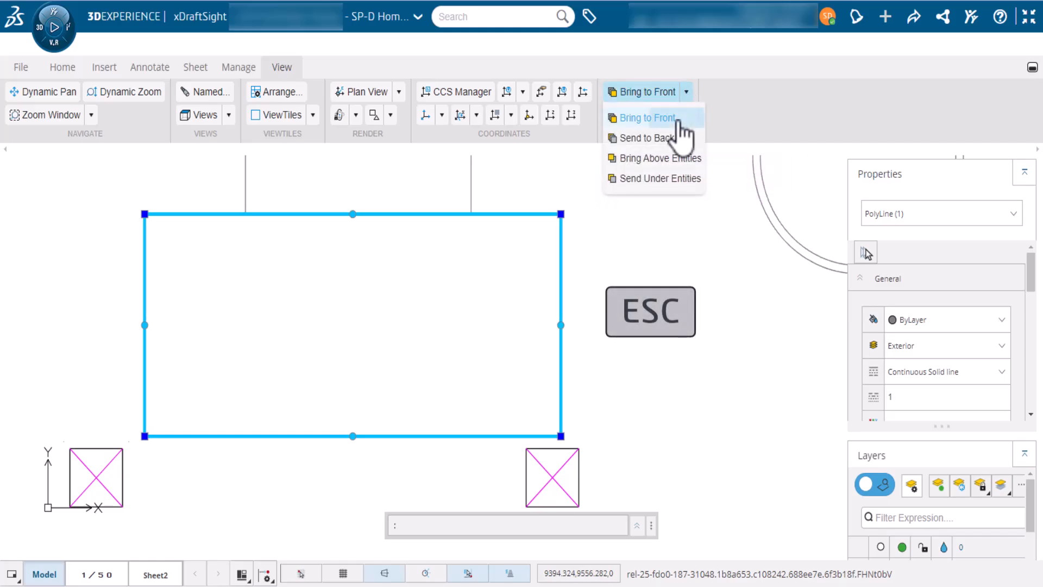
click(678, 121)
Crossing-select the image behind the rectangle to check it, then clear the selection
key(Escape)
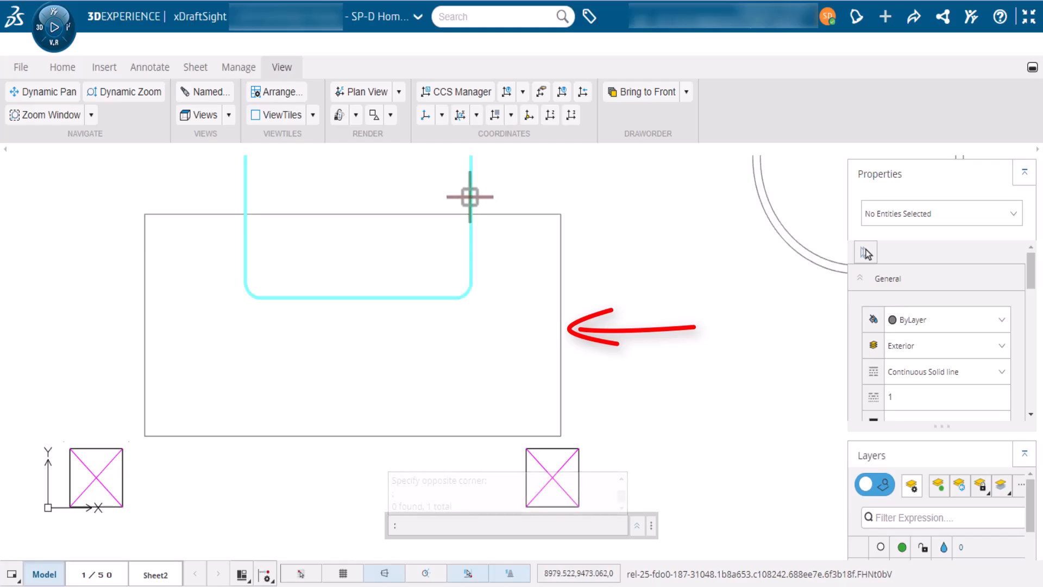
click(507, 309)
click(462, 344)
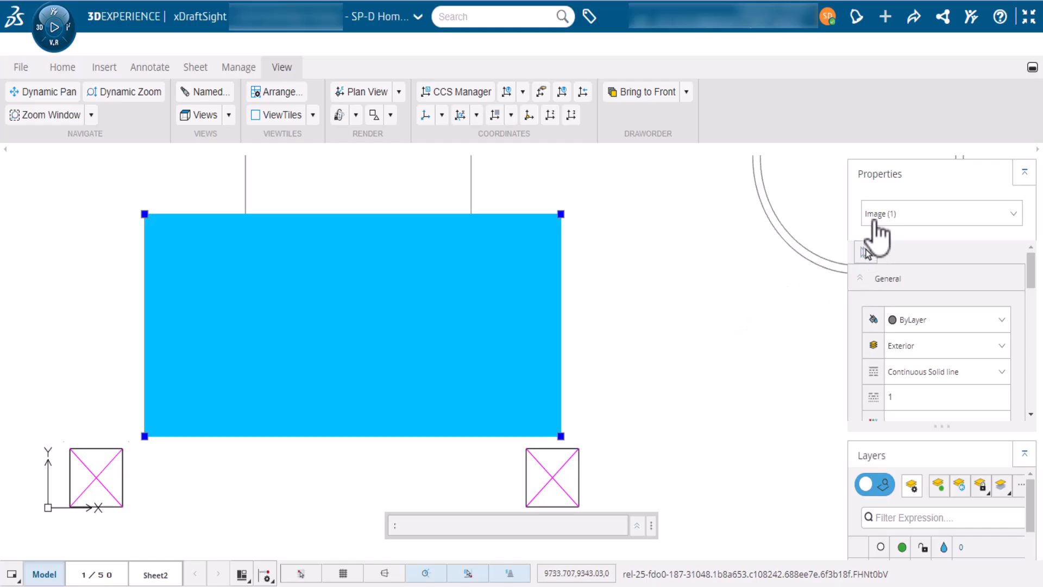
key(Escape)
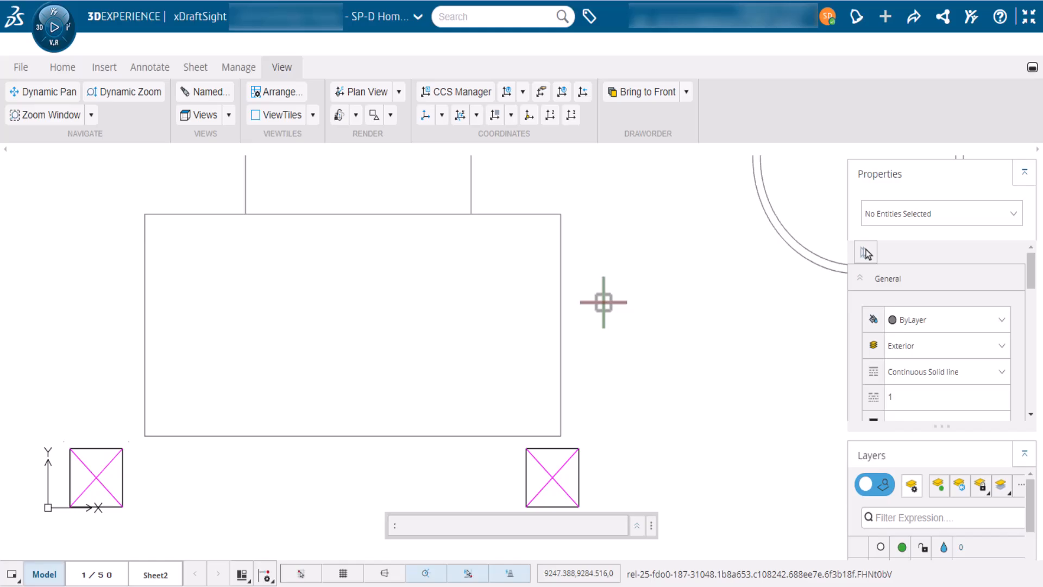
Zoom out until all First Floor rooms, fixtures and dimensions are visible
scroll(603, 302, down, 3)
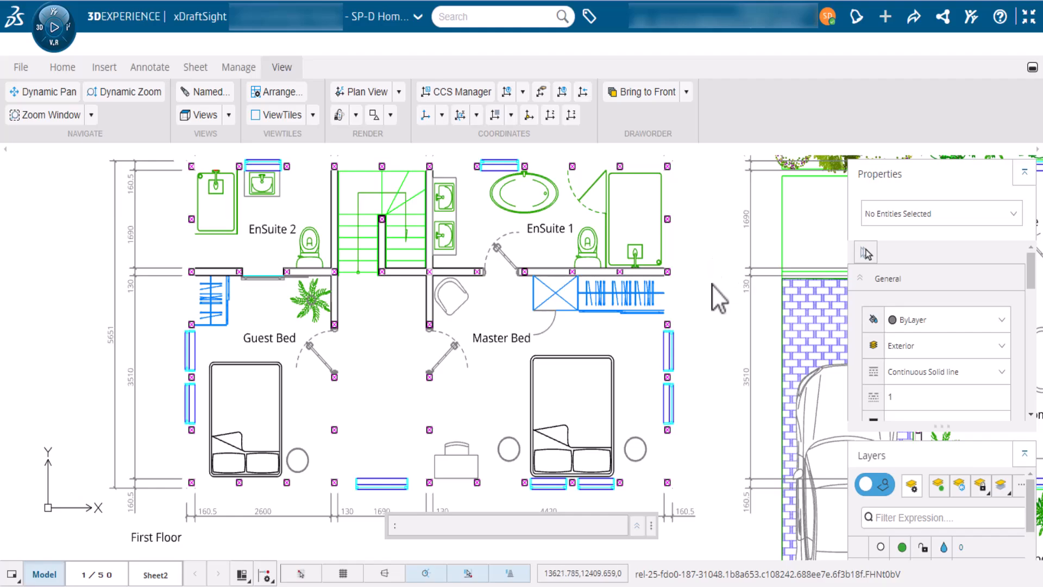
Check the Ext_Wall RichLine style offsets 148, 105, 0 and -12.5 in Options
click(241, 71)
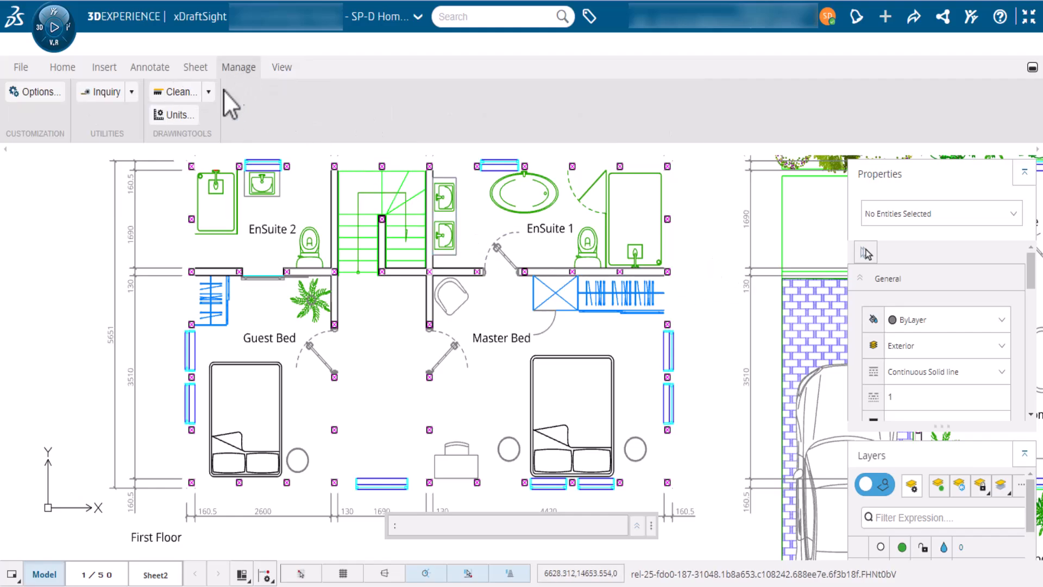
click(39, 93)
click(652, 187)
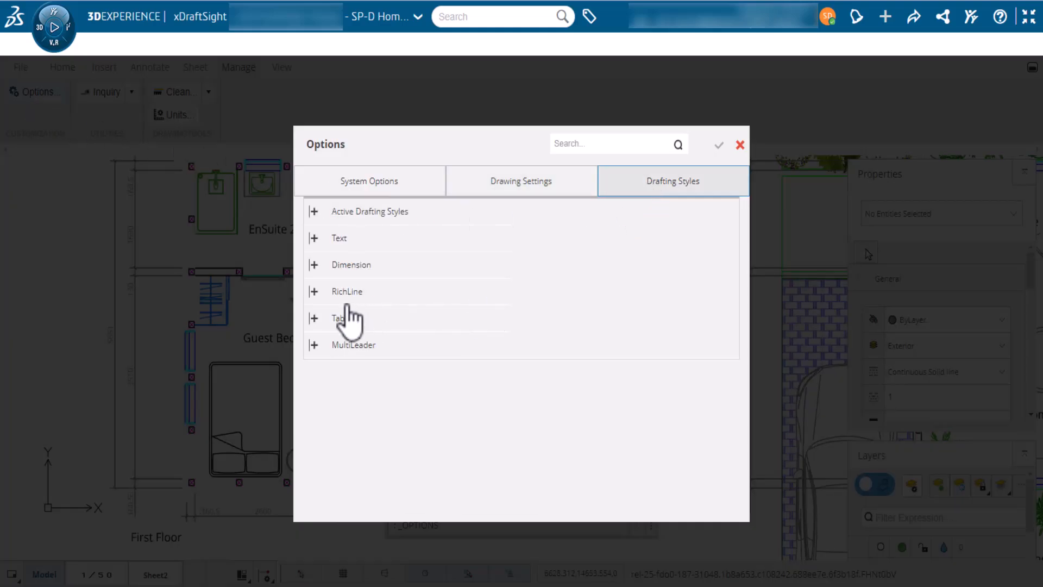
click(315, 296)
drag(733, 311, 735, 345)
click(422, 266)
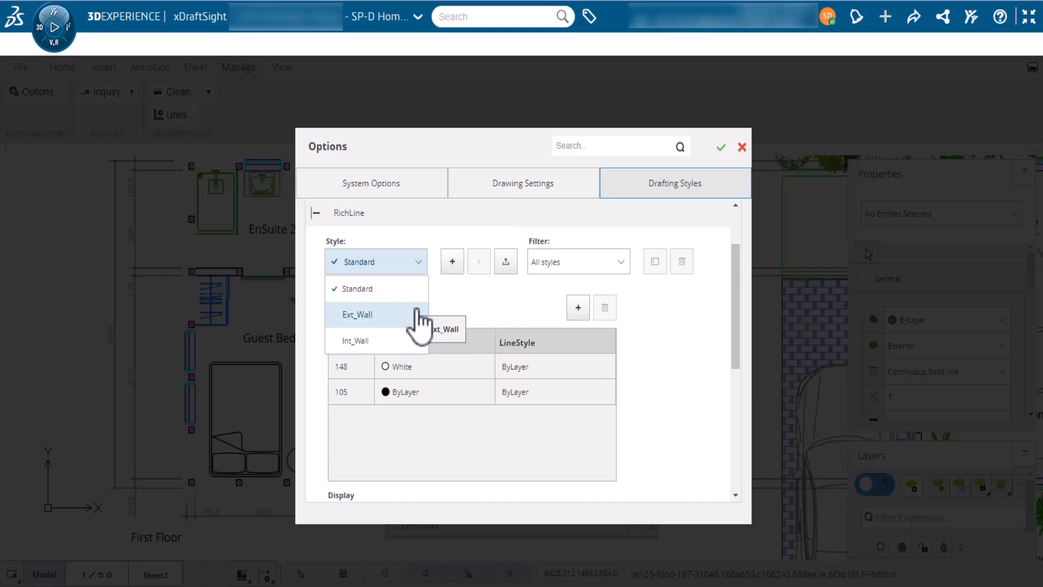
click(417, 323)
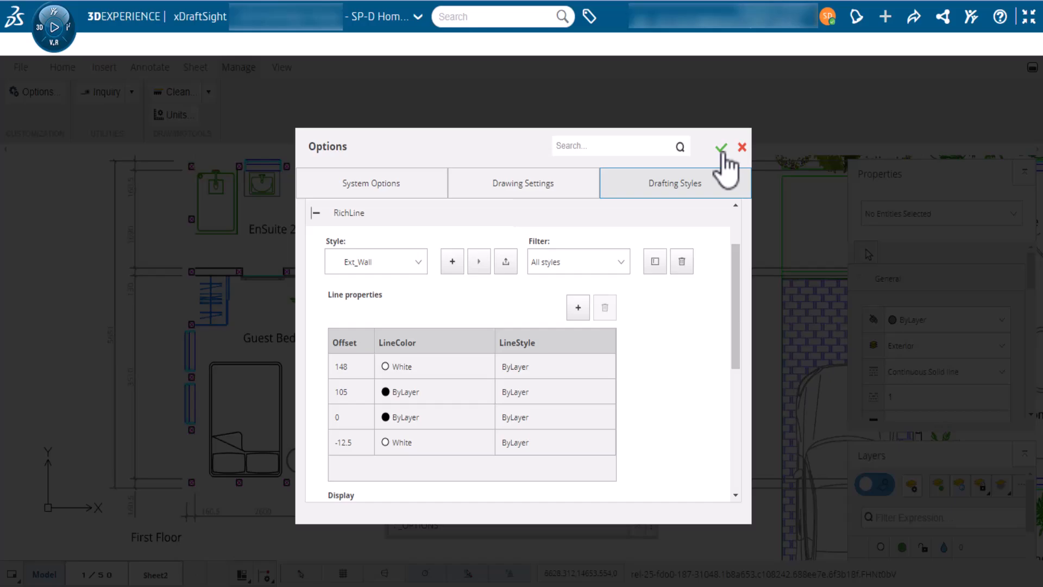
click(721, 148)
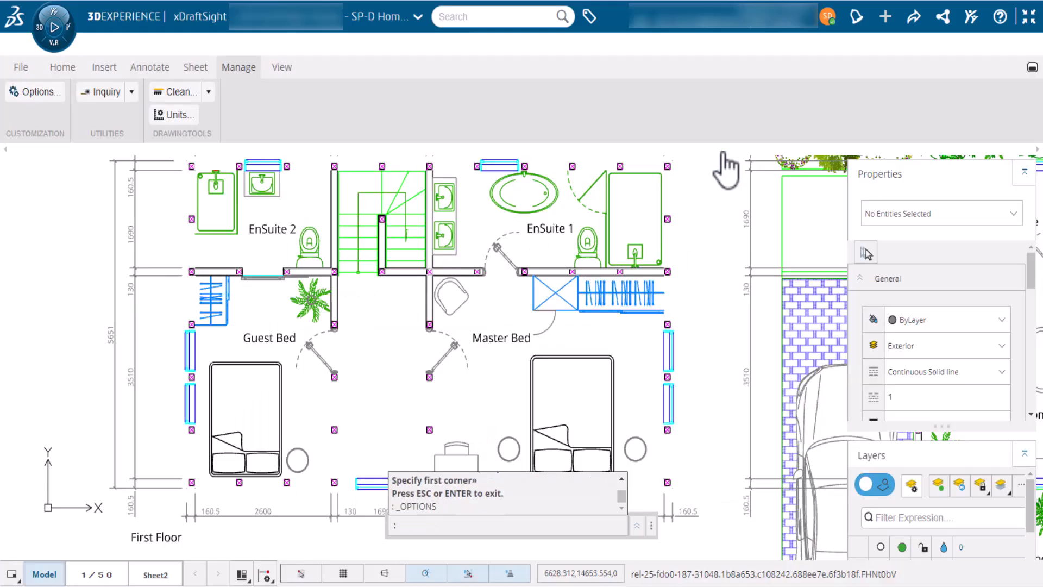
Expand the Home tab's Line dropdown to reveal the RichLine option
click(63, 66)
click(27, 91)
click(48, 92)
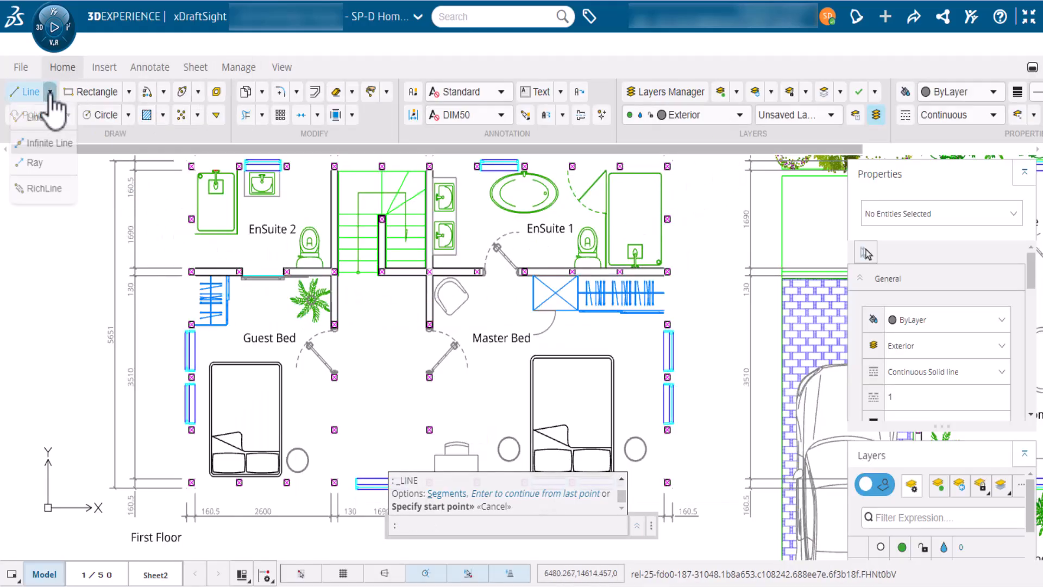
Start a RichLine and set its style to EXT_WALL
click(44, 191)
text(ST)
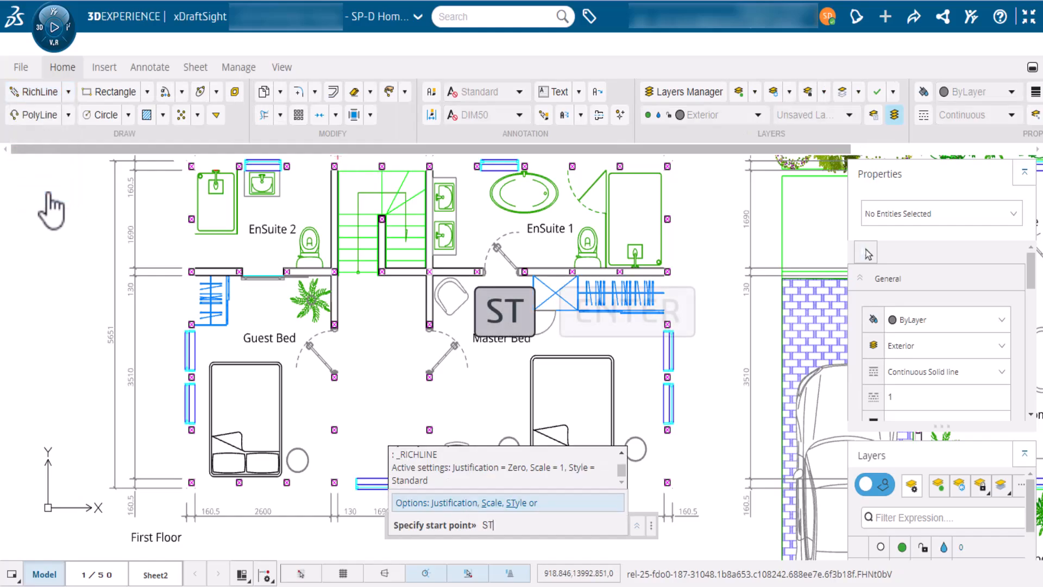
key(Return)
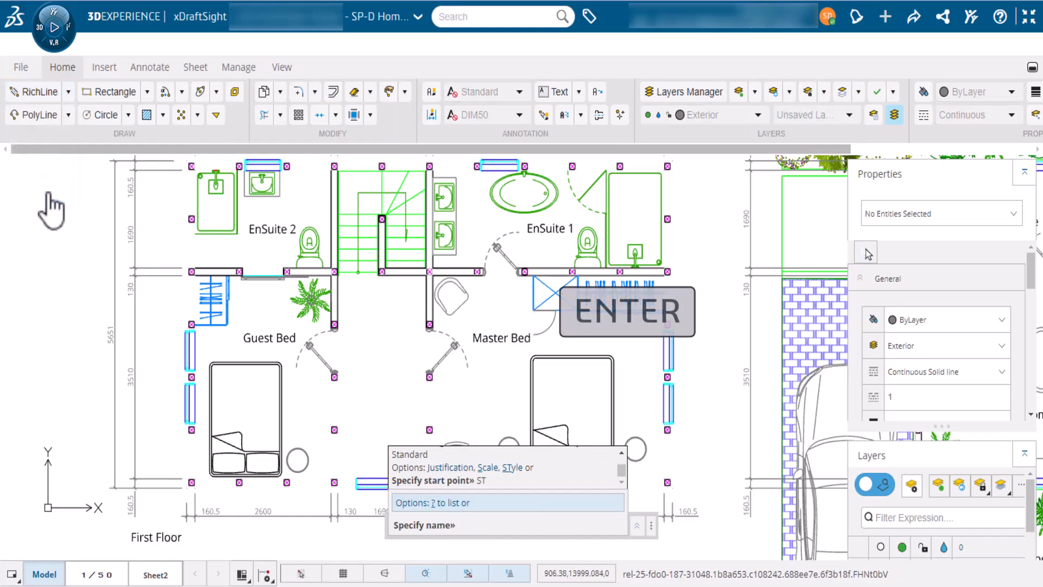
text(EXT_WALL)
key(Return)
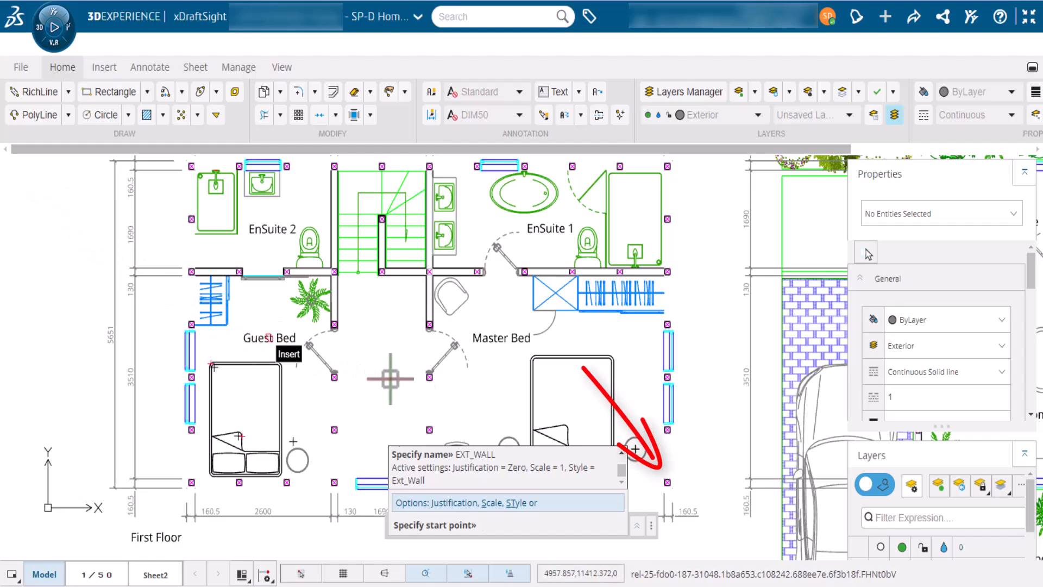
Trace the four outer corners from bottom-right and close the exterior wall loop
click(664, 481)
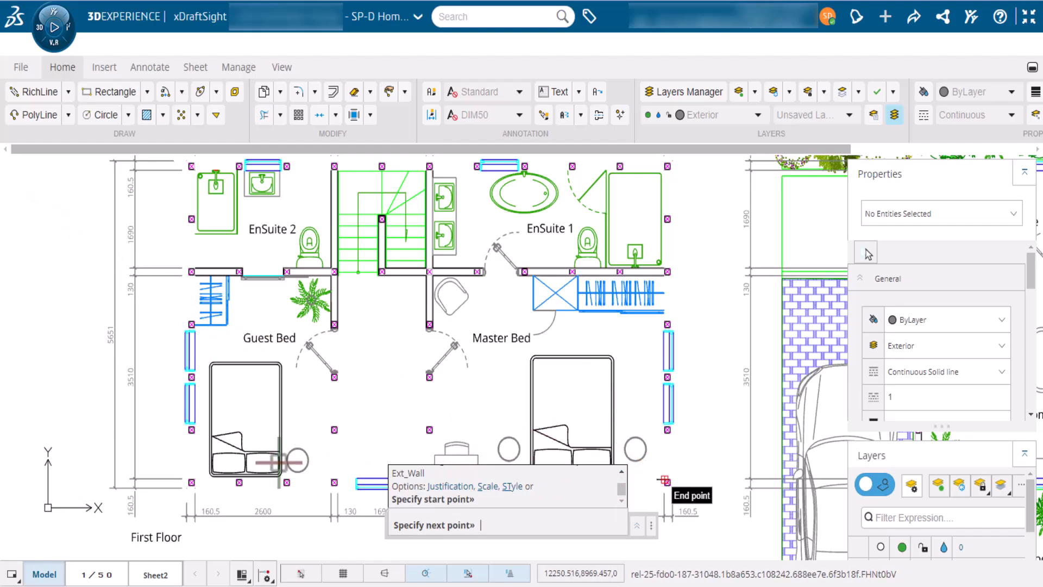
click(194, 481)
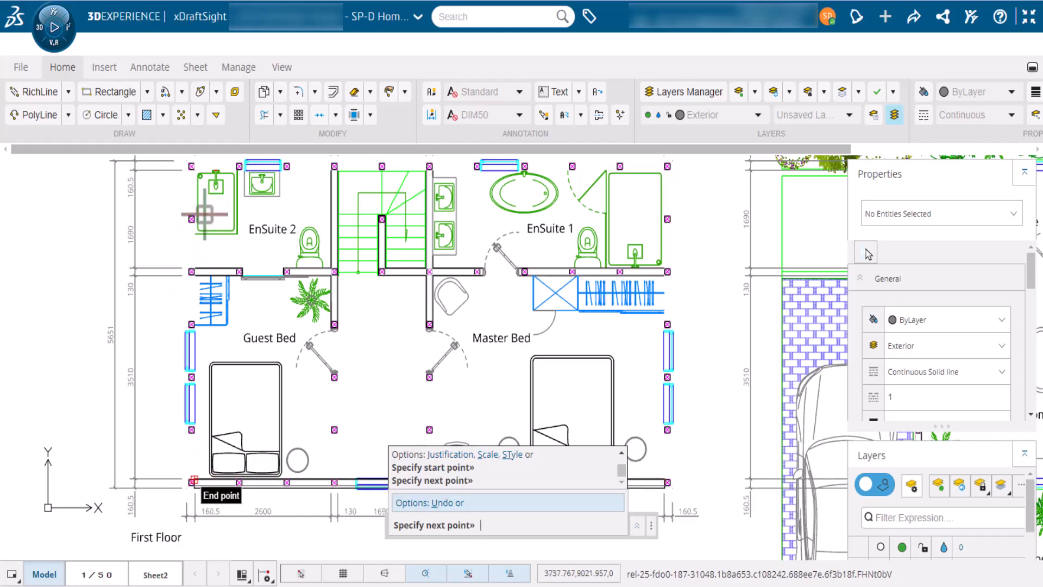
click(193, 164)
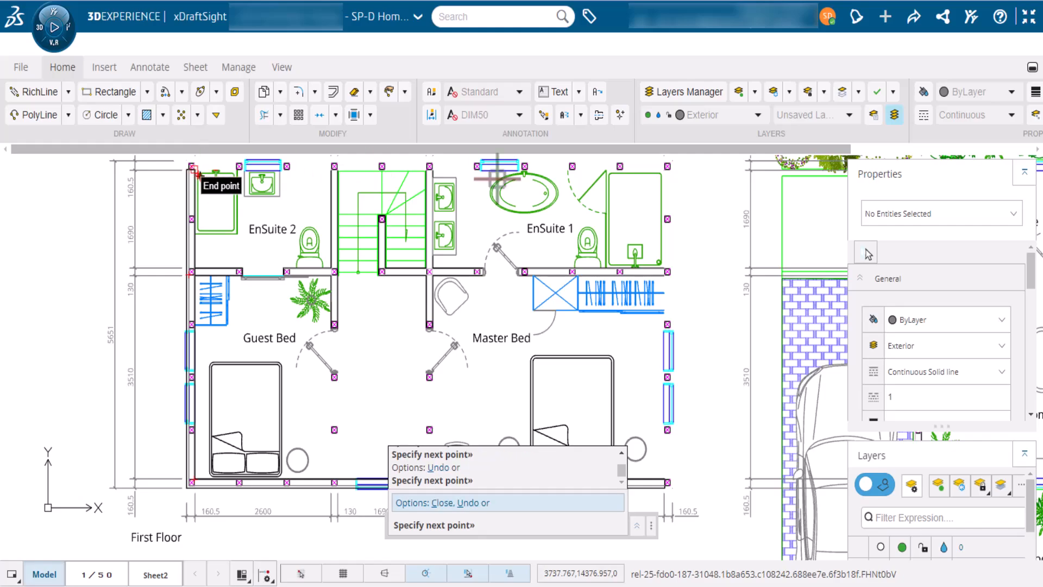
click(665, 167)
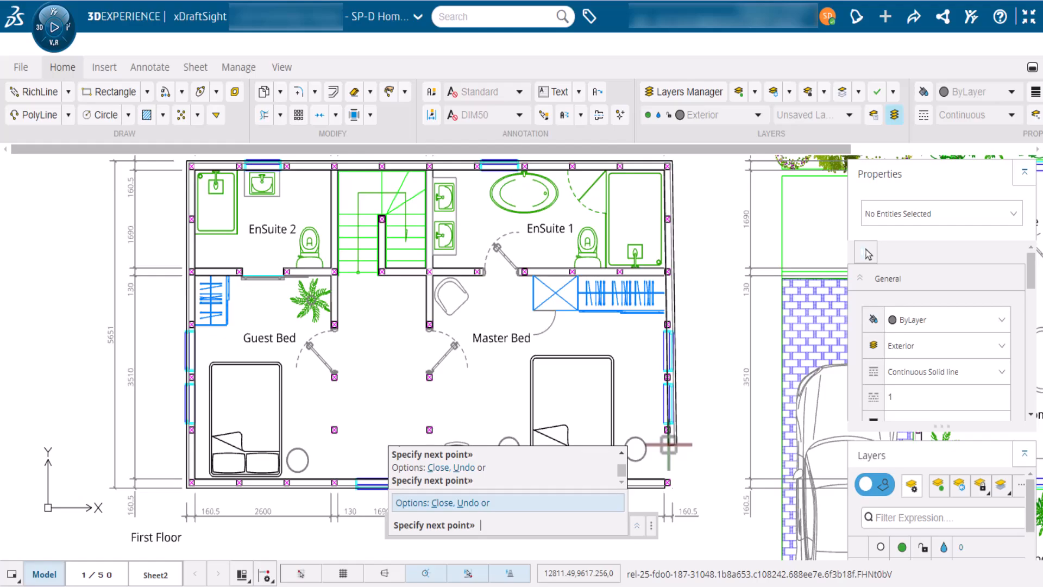
text(C)
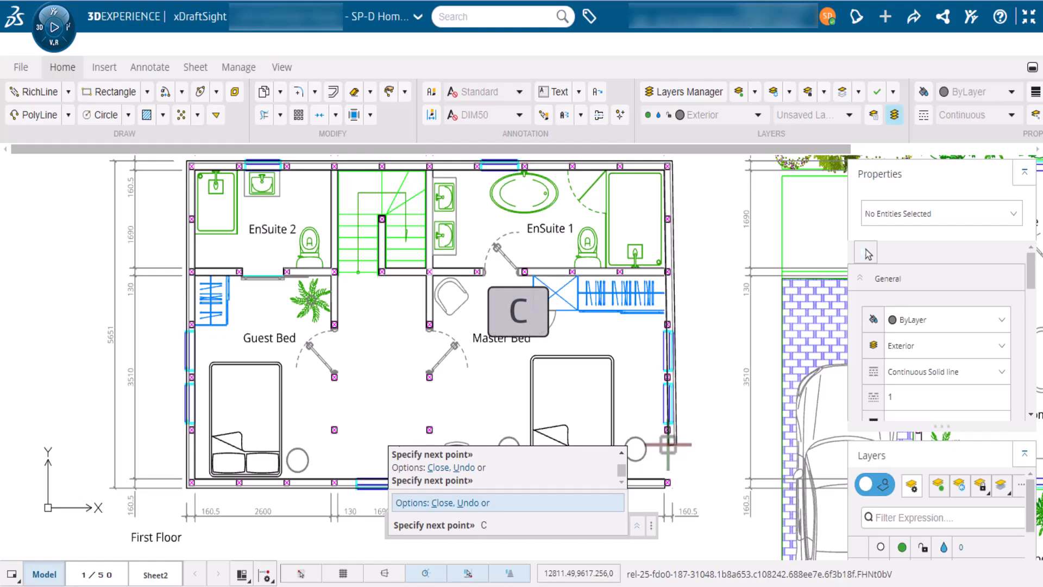
key(Return)
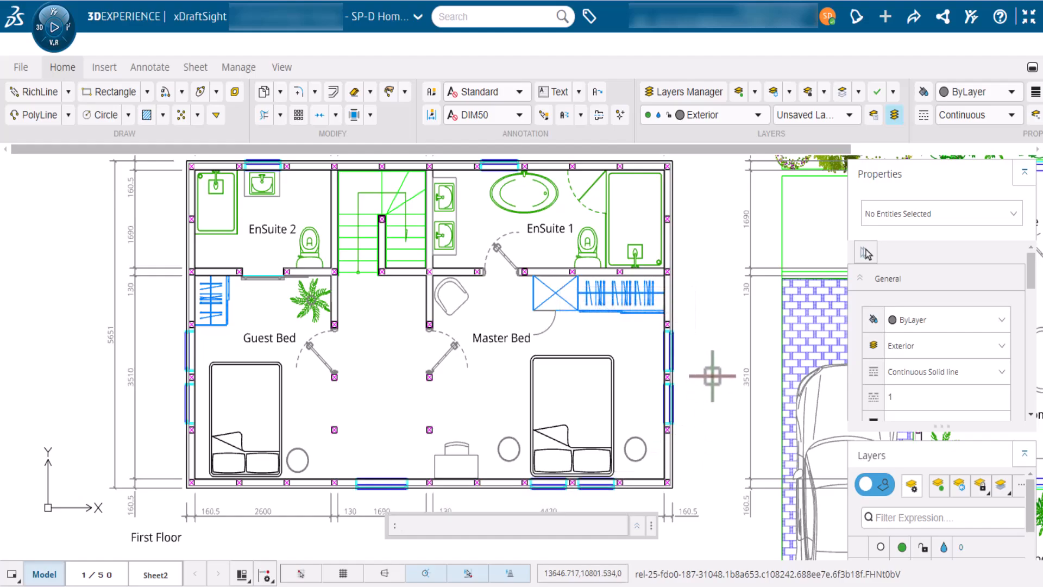
Window-zoom in on the Master Bed area of the exterior wall
text(Z)
key(Return)
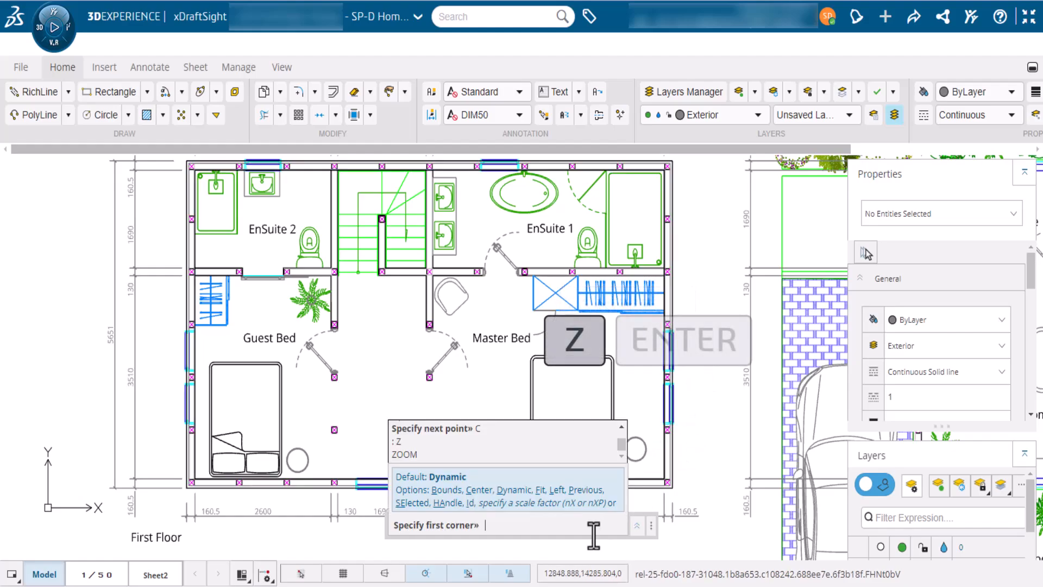
click(710, 314)
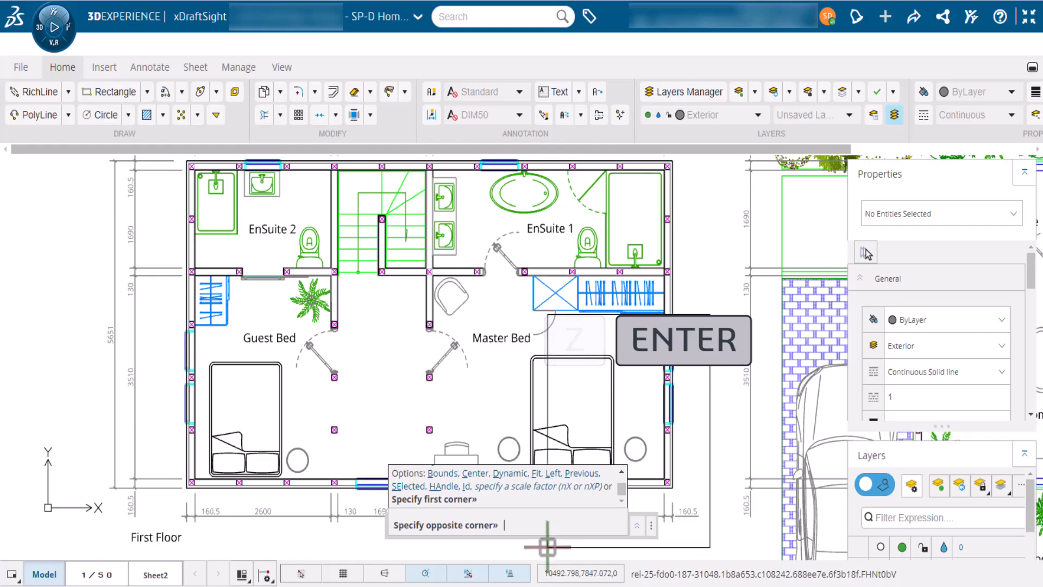
click(548, 545)
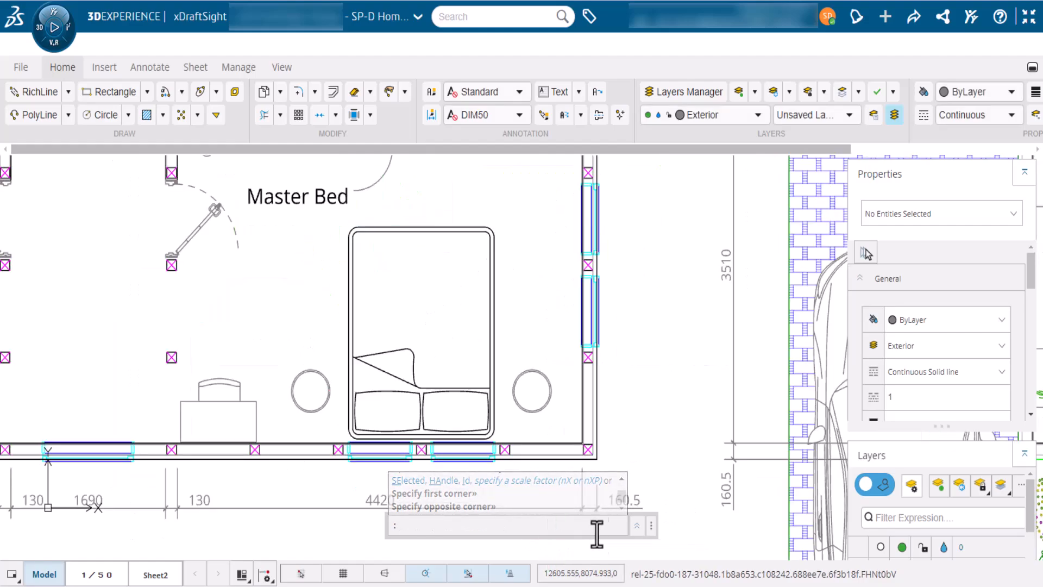
Send the Ext_Wall RichLine to back so the windows show in front
click(597, 404)
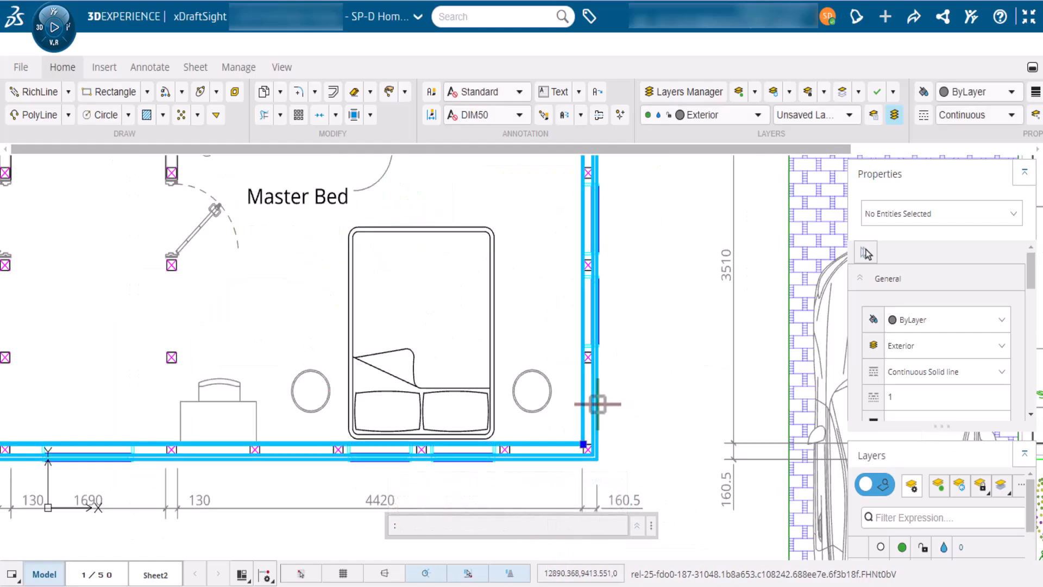
click(281, 67)
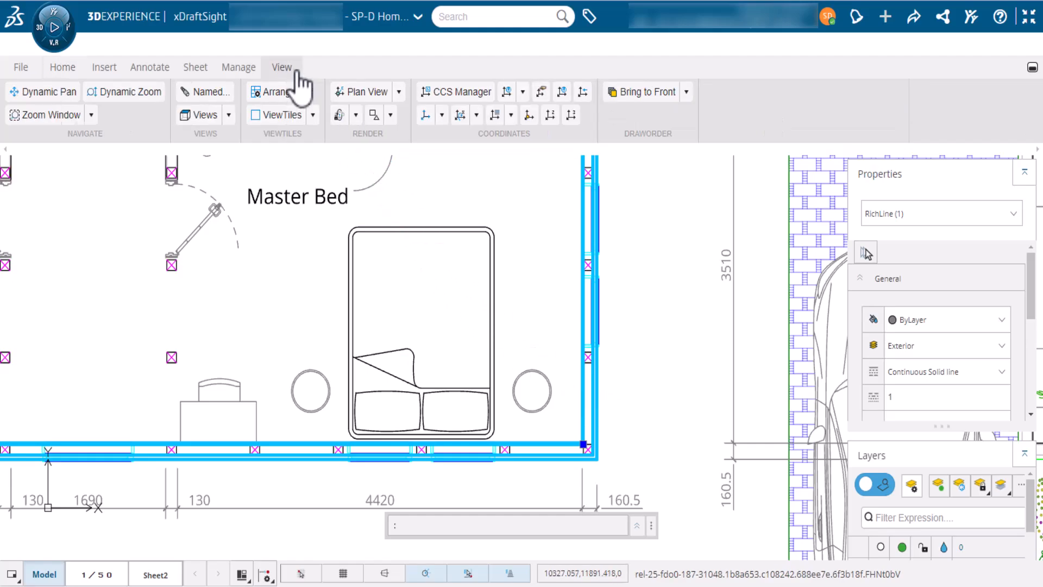
click(686, 93)
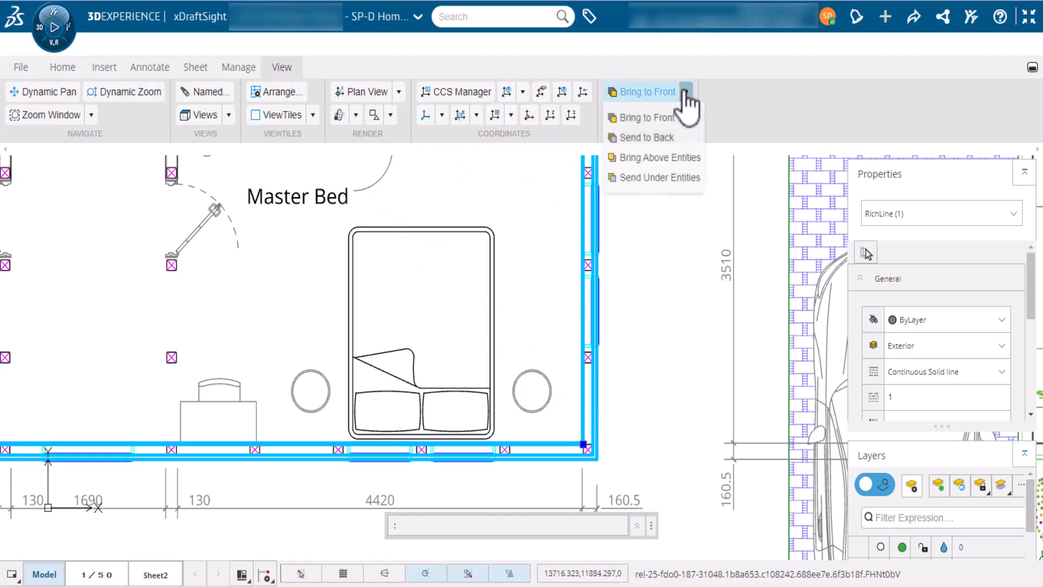
click(673, 138)
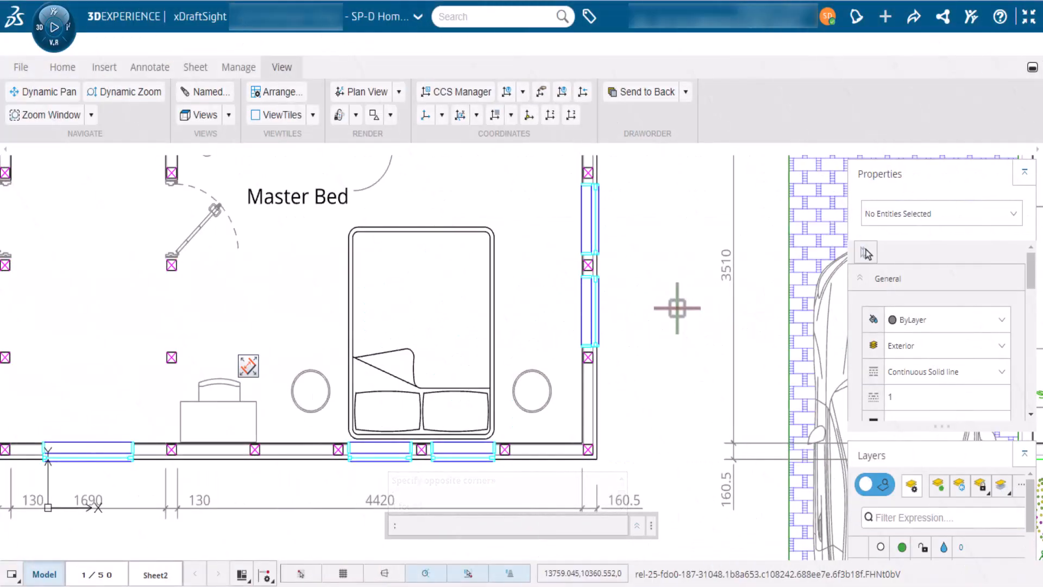
Zoom Previous to return to the wider view of the whole plan
key(z)
key(Return)
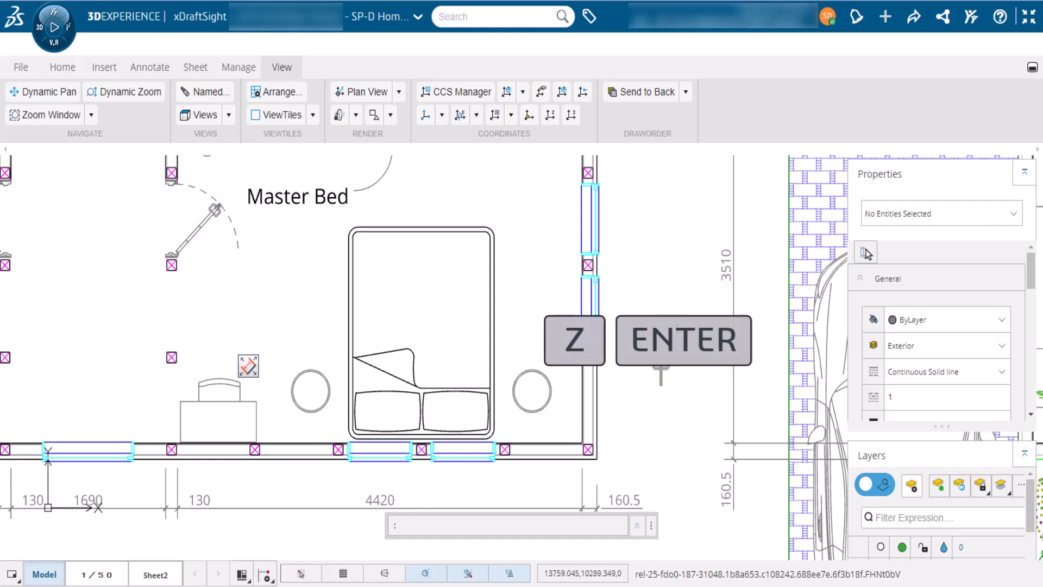
text(p)
key(Return)
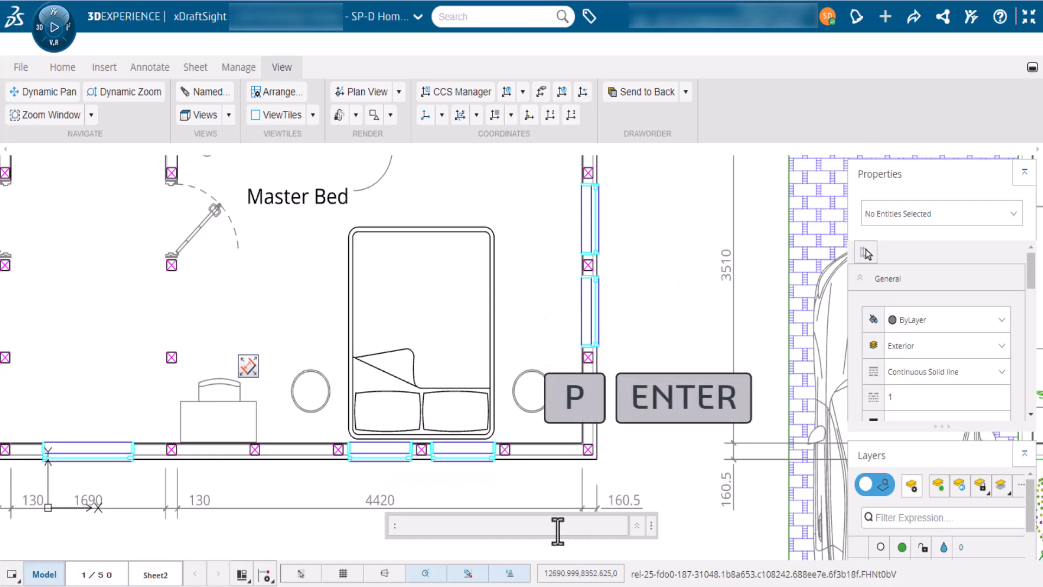
text(z)
key(Return)
text(P)
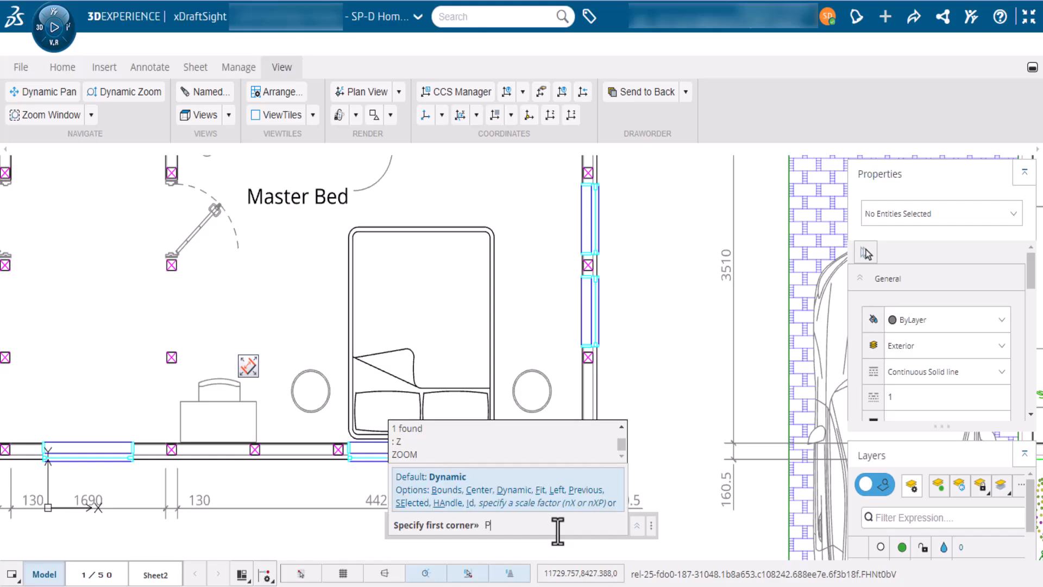
key(Return)
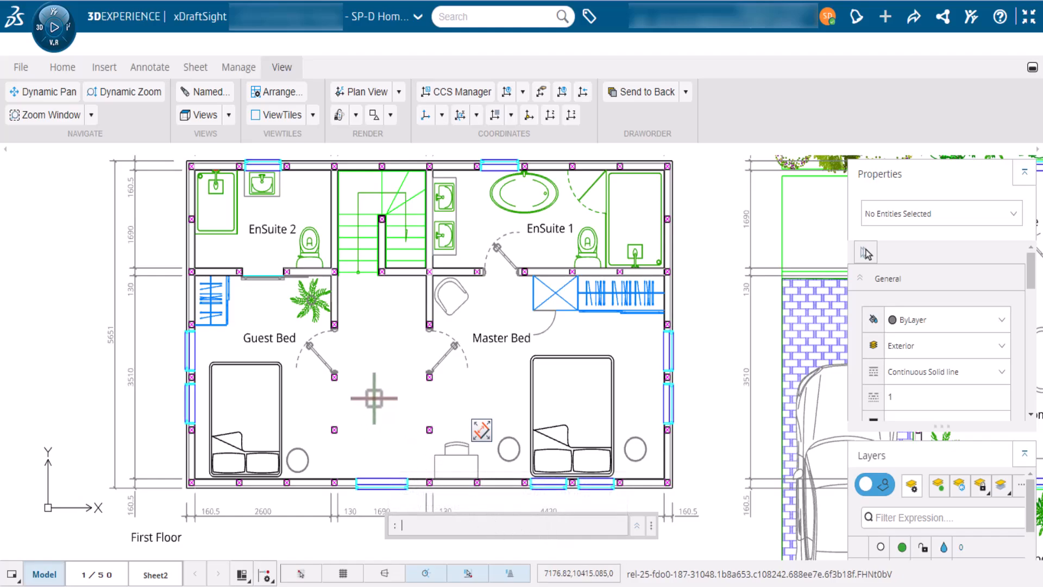
Start a RichLine with its style set to INT_WALL near the bedroom area
scroll(374, 398, up, 5)
middle_drag(365, 403, 410, 291)
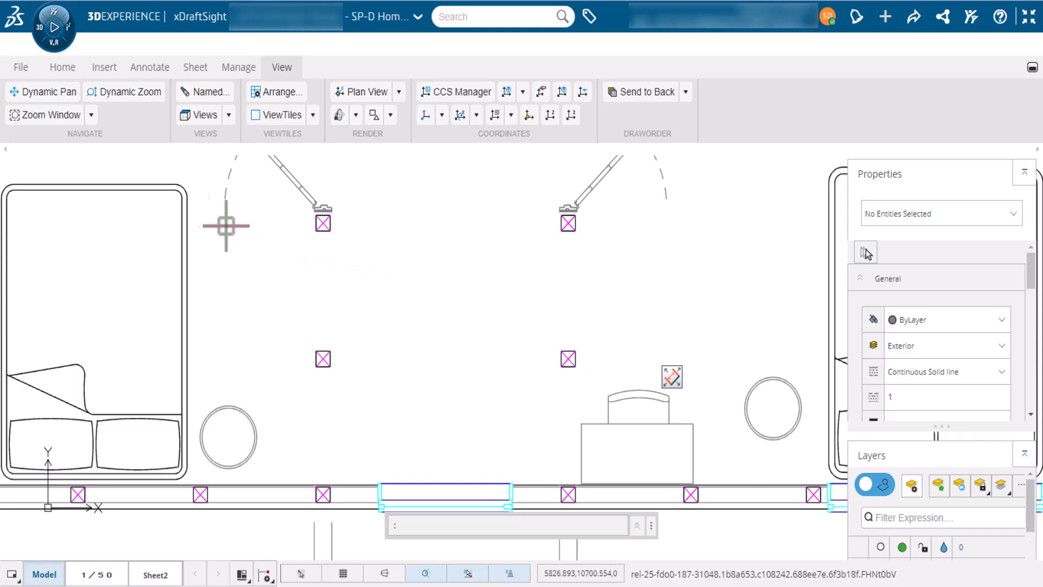
click(64, 68)
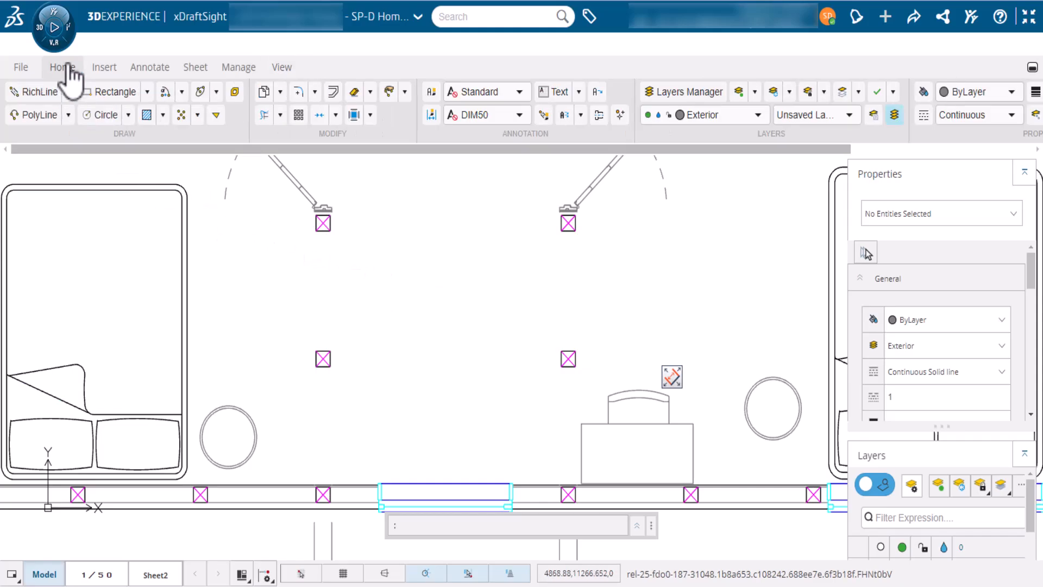
click(53, 99)
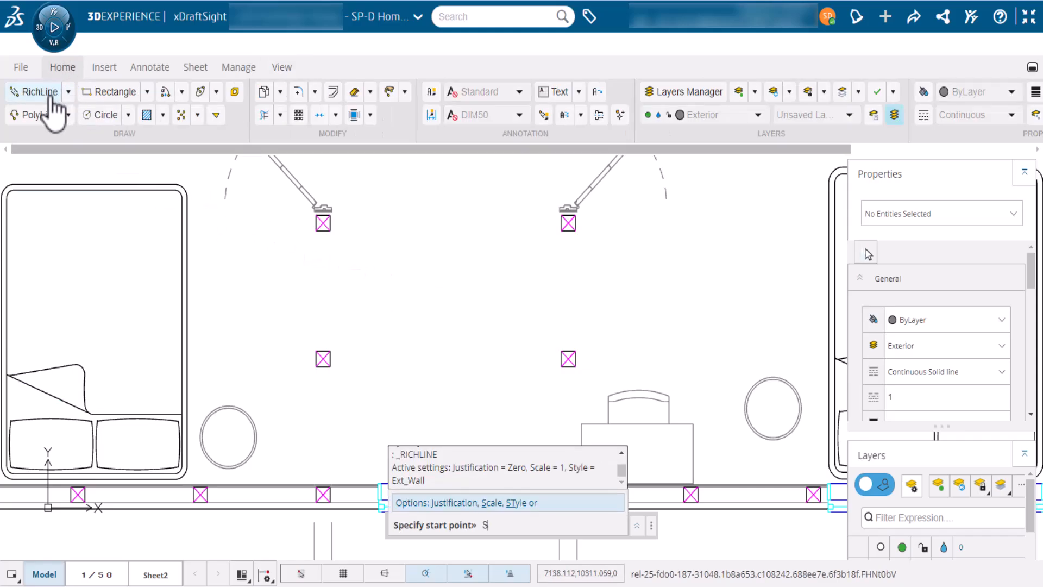
text(ST)
key(Return)
text(INT_WALL)
key(Return)
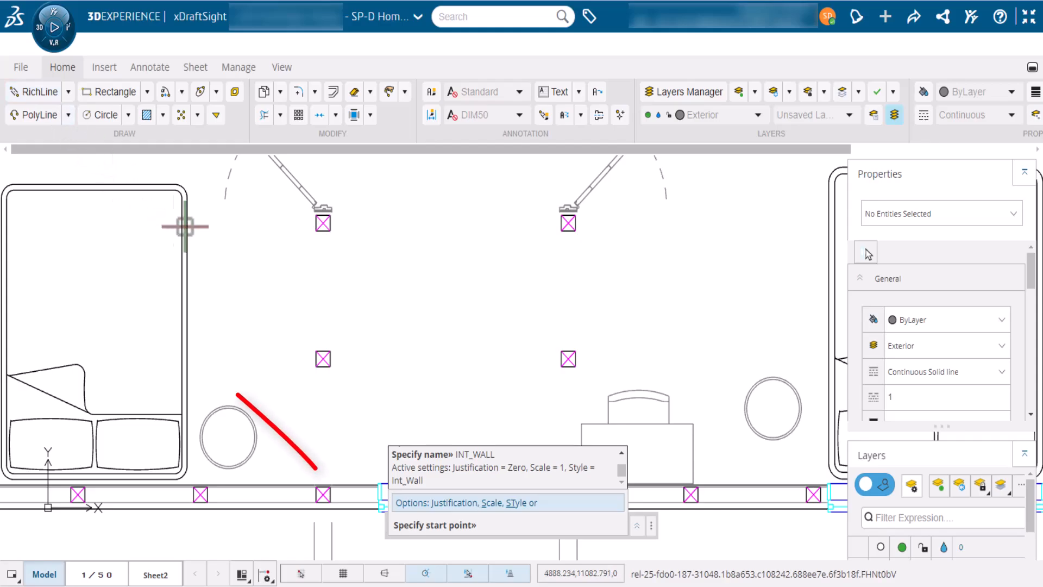
Draw the interior wall from the bottom exterior wall up to the column by the Guest Bed doorway
click(328, 486)
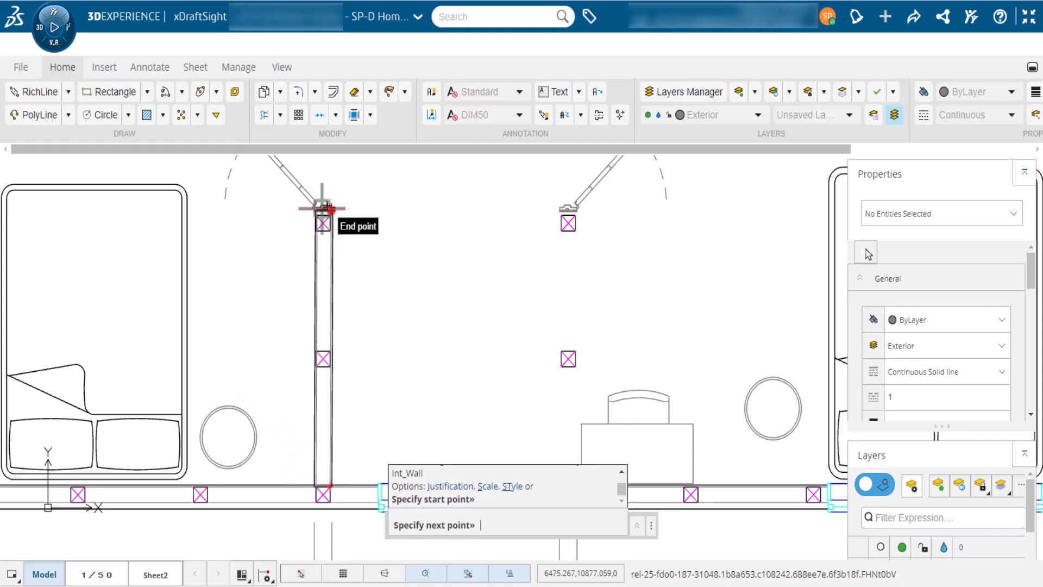
scroll(329, 208, up, 5)
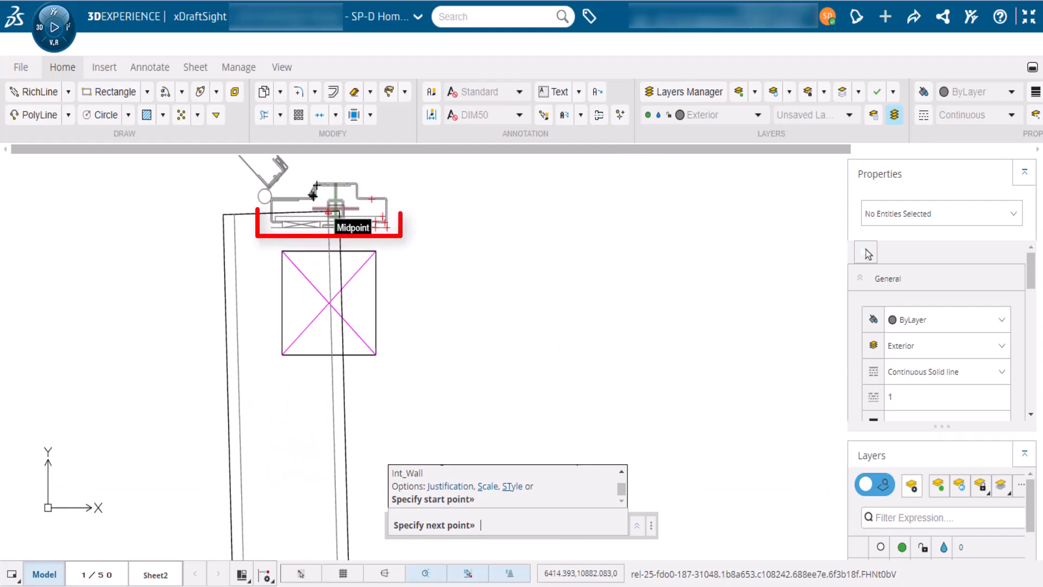
click(375, 227)
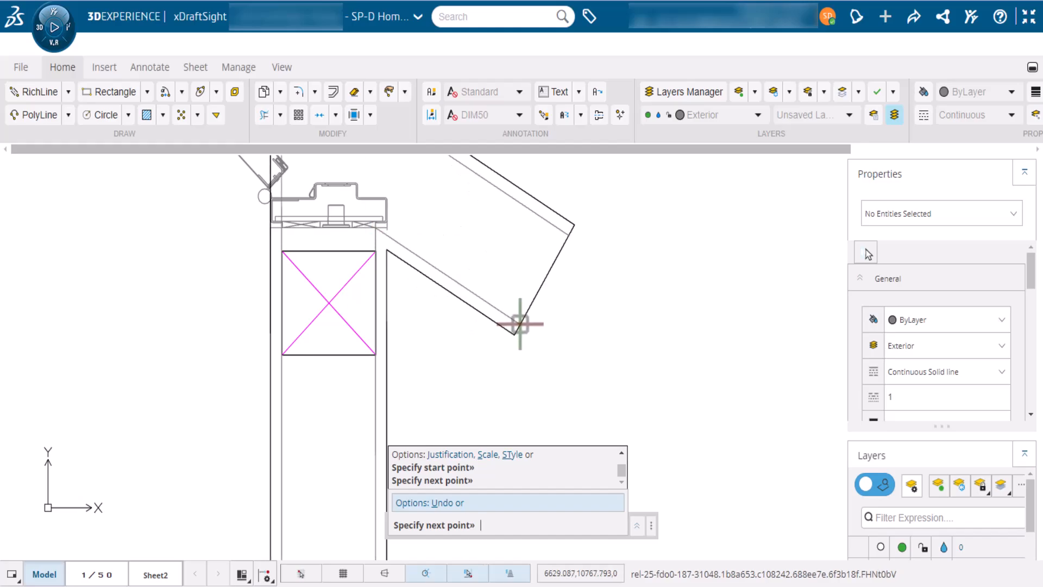
key(Escape)
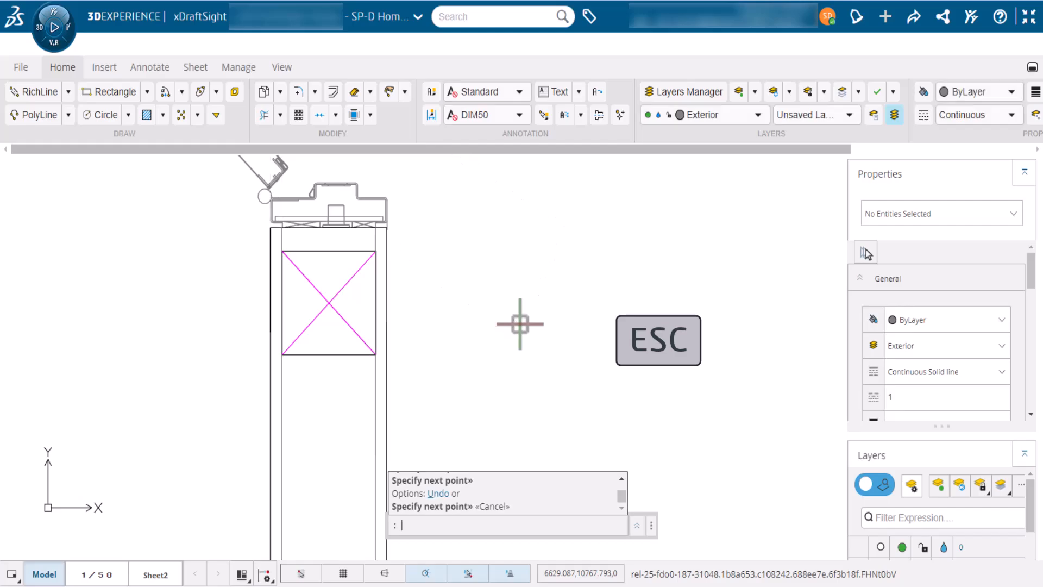
text(zoom)
key(Return)
Return to the previous view and draw an Int_Wall RichLine from the bottom wall to the Master Bed column
text(p)
key(Return)
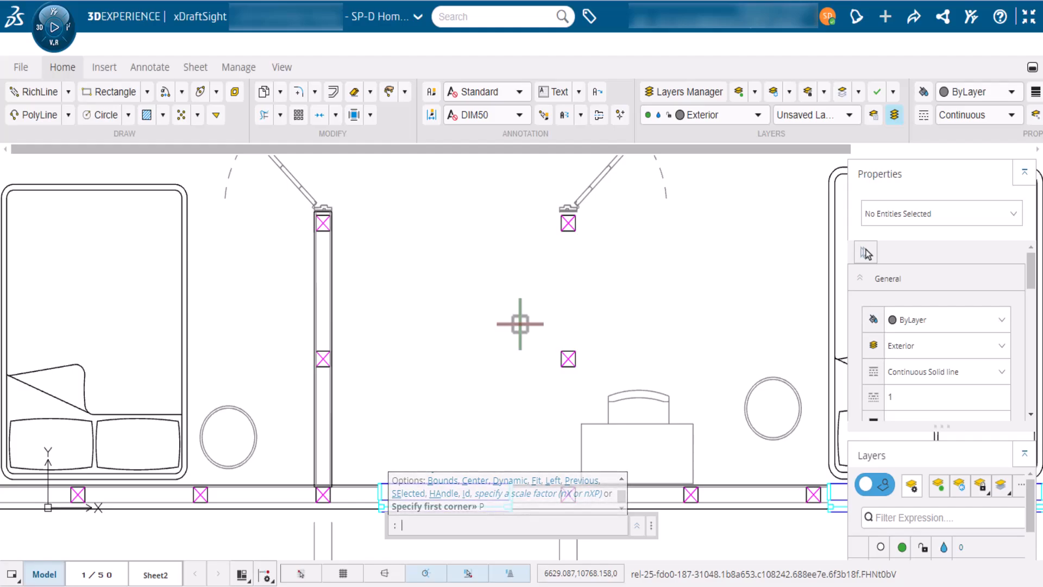
click(42, 91)
middle_drag(380, 333, 302, 298)
click(443, 430)
middle_drag(440, 260, 434, 322)
scroll(435, 226, up, 6)
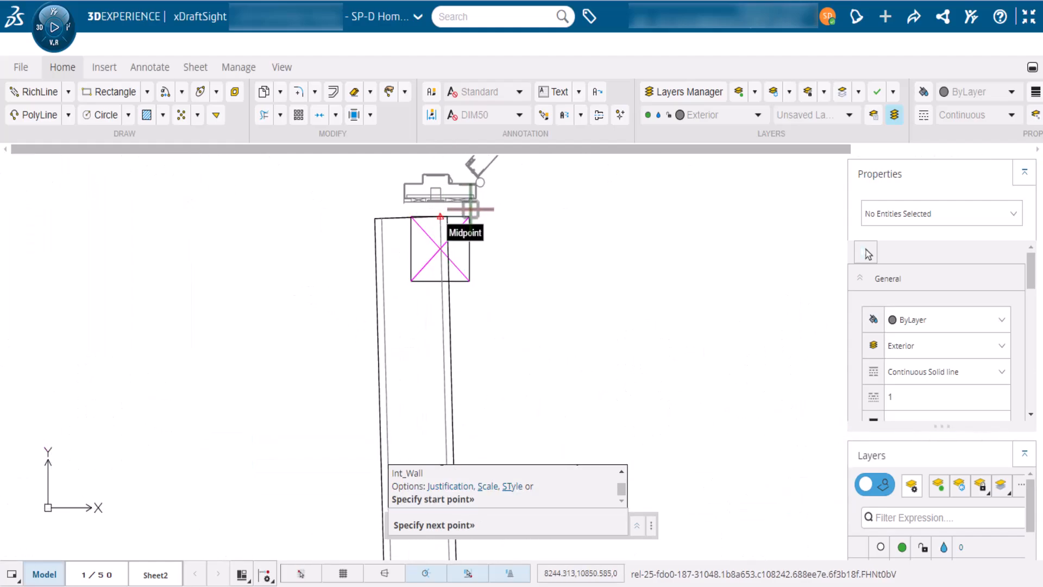
key(Escape)
click(469, 202)
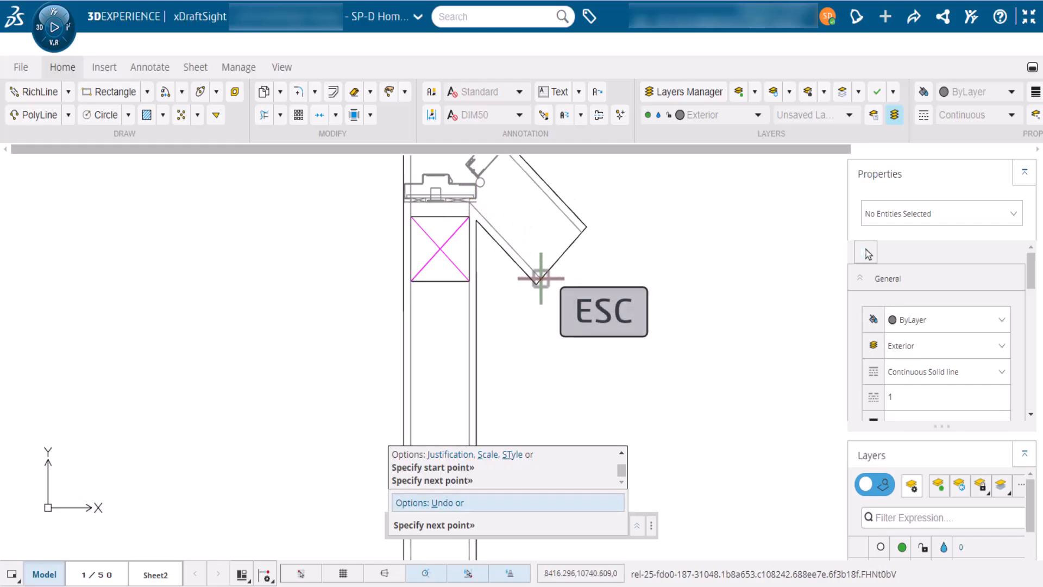
key(Escape)
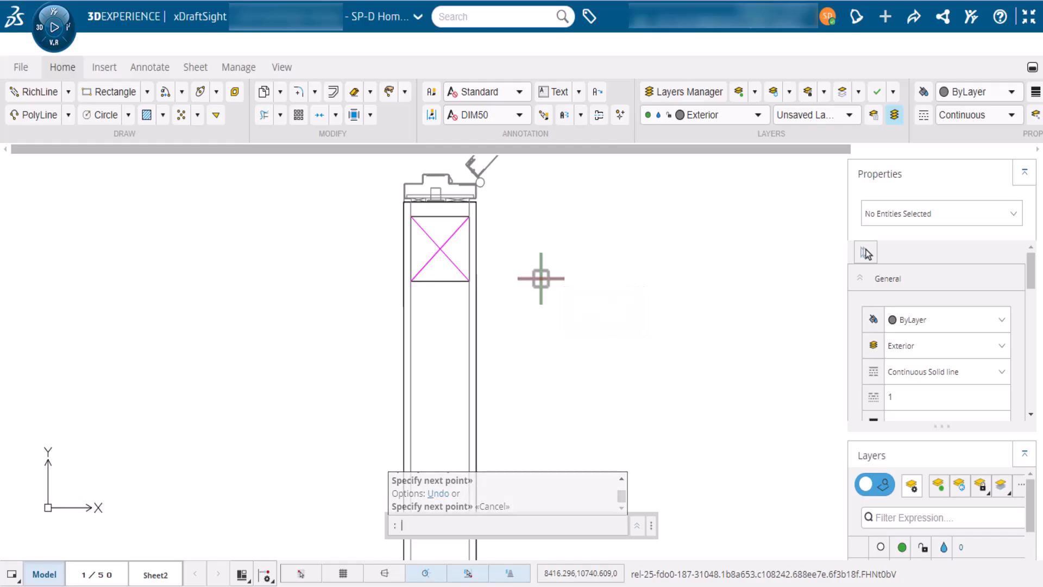
Zoom with a window drawn around the whole first-floor plan
scroll(541, 279, down, 6)
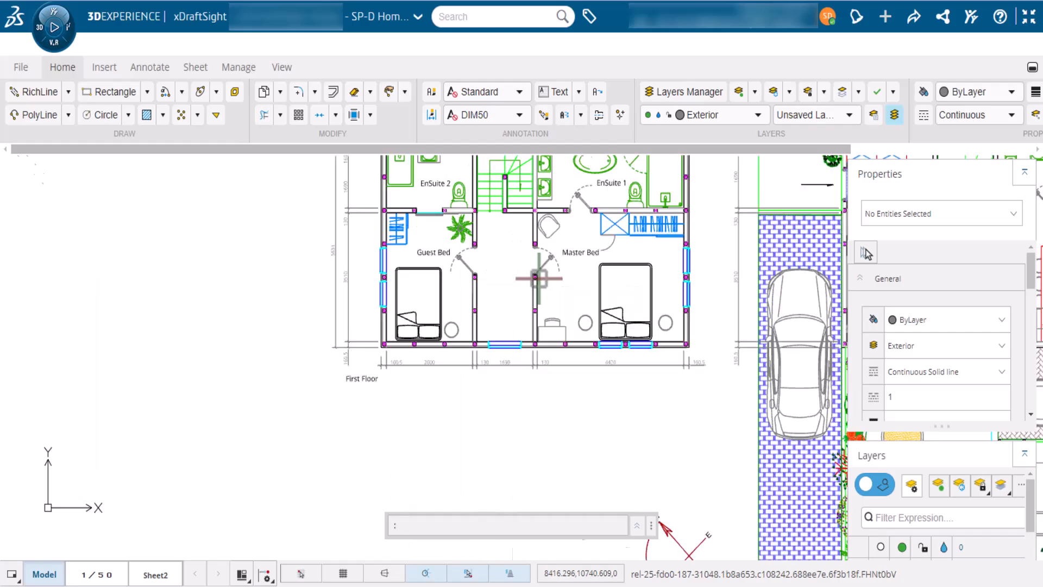
mouse_move(498, 302)
middle_down()
mouse_move(431, 319)
mouse_move(430, 330)
middle_up()
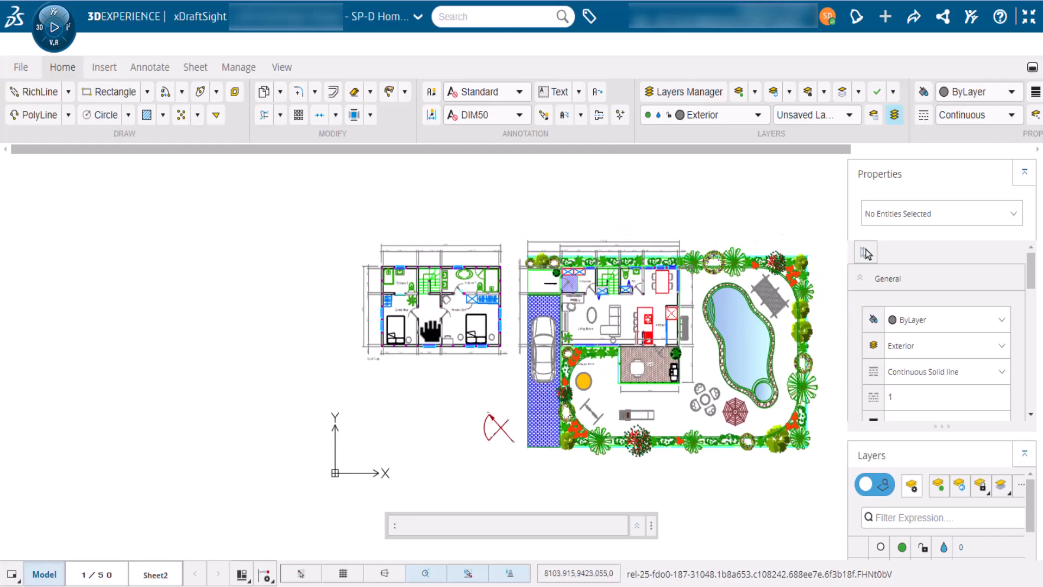
text(z)
key(Return)
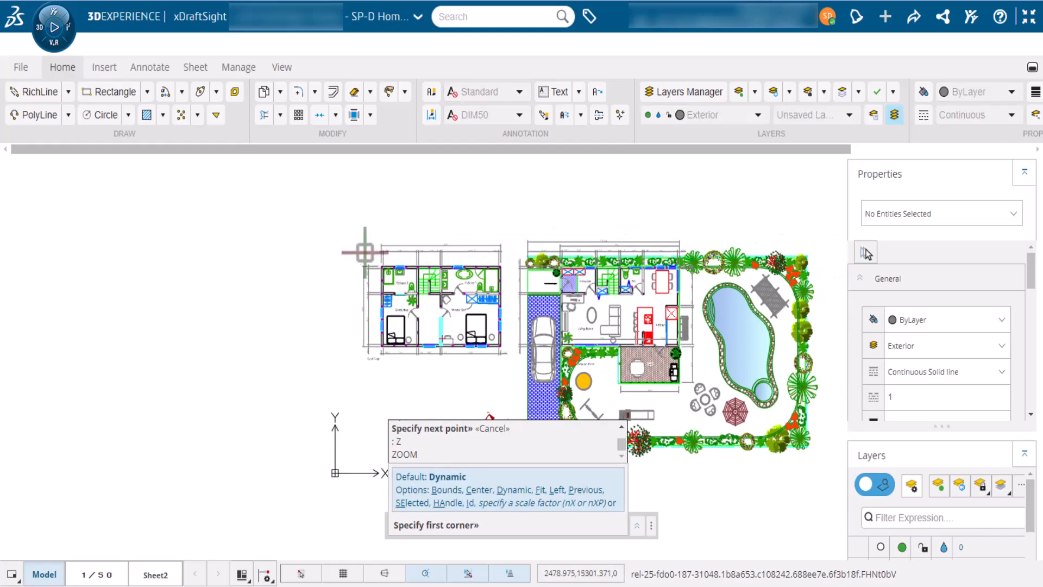
click(364, 253)
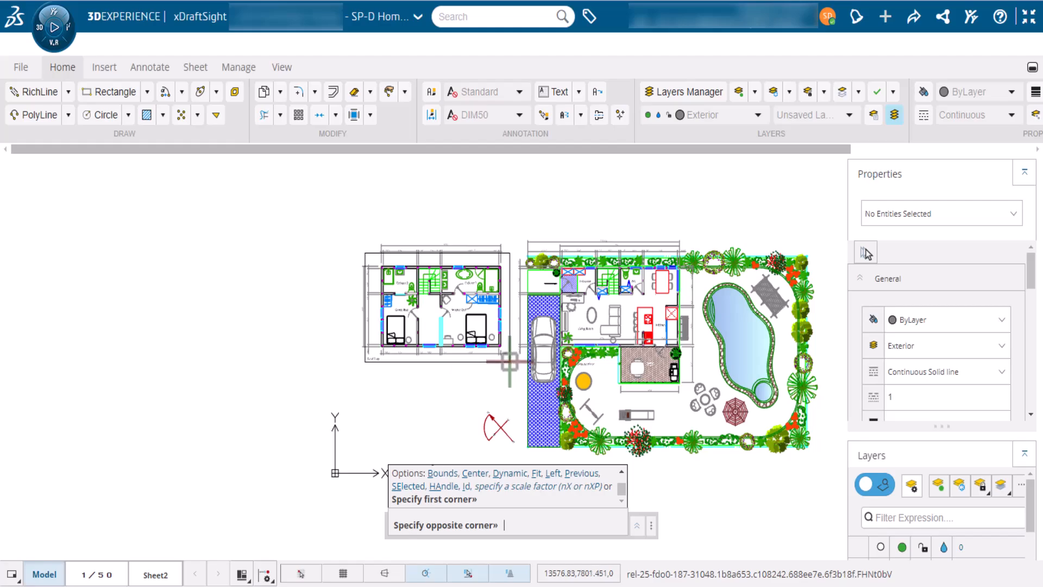
click(509, 362)
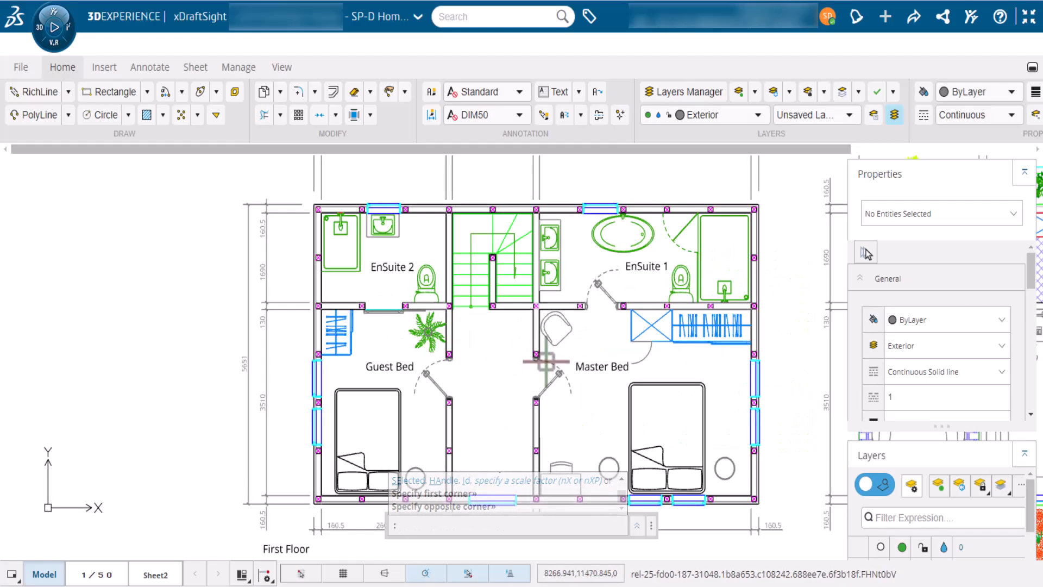